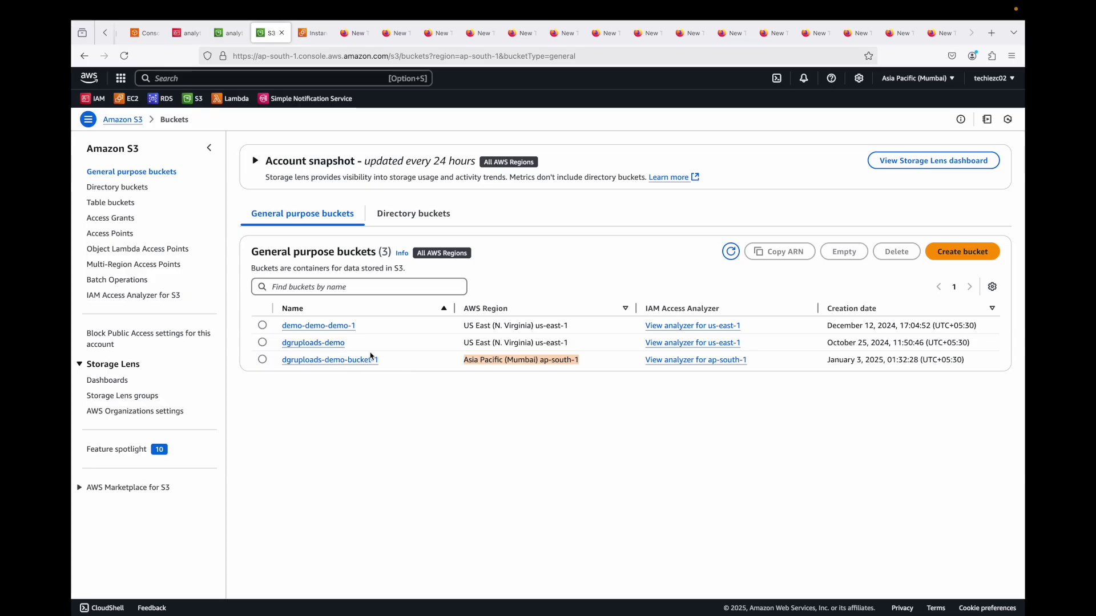
# Start a replication rule for the bucket dgruploads-demo-bucket-1 and read the form's versioning requirement.
pyautogui.click(318, 361)
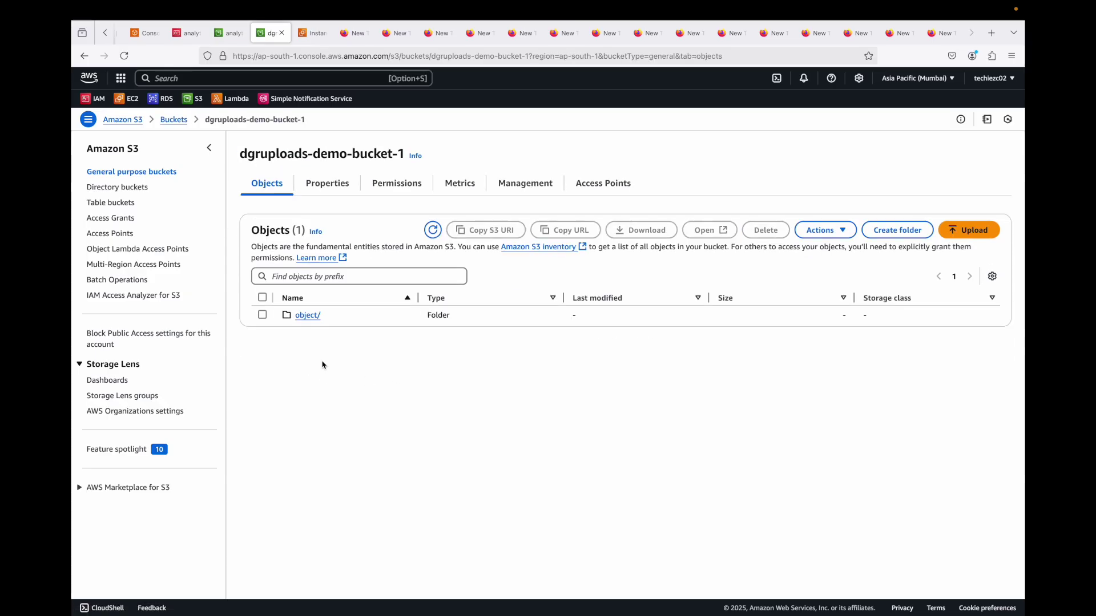
pyautogui.click(522, 185)
pyautogui.moveTo(251, 371); pyautogui.dragTo(362, 368)
pyautogui.click(628, 509)
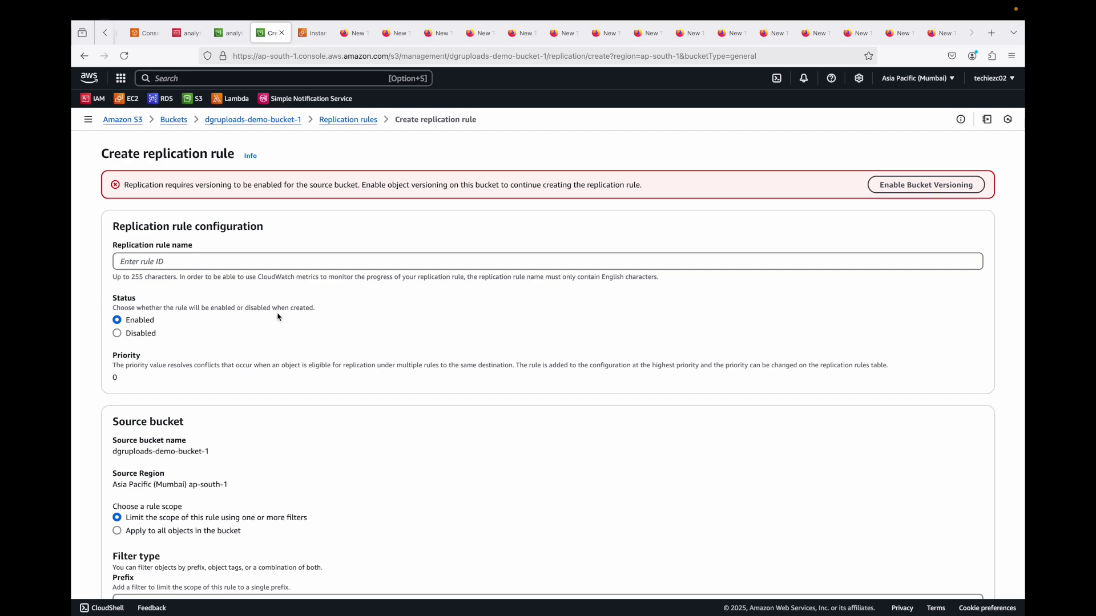
pyautogui.scroll(5, 156, 209)
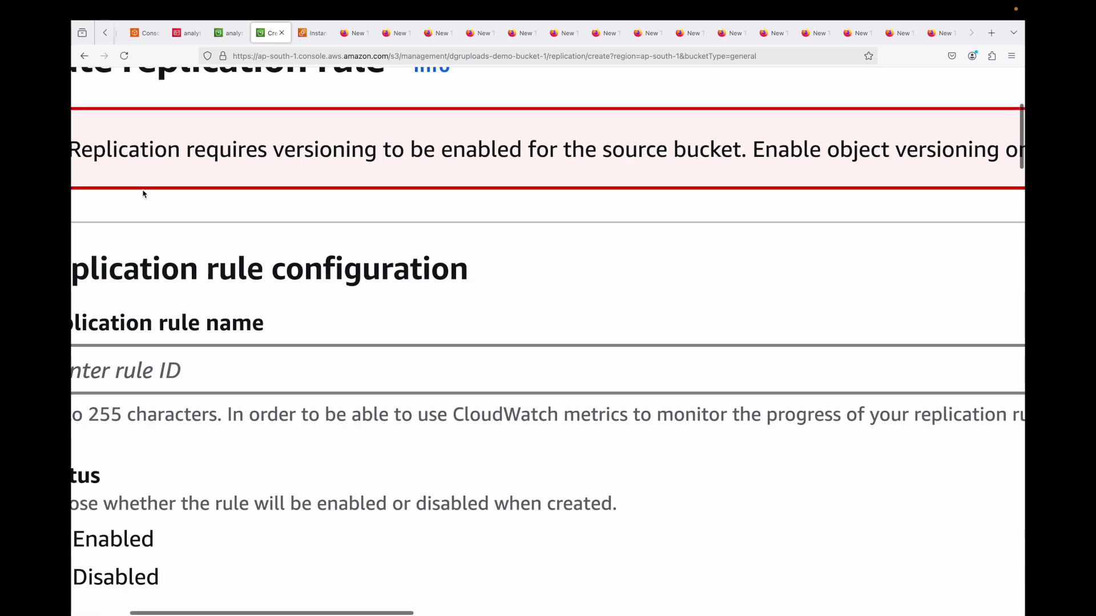
pyautogui.moveTo(159, 141); pyautogui.dragTo(439, 144)
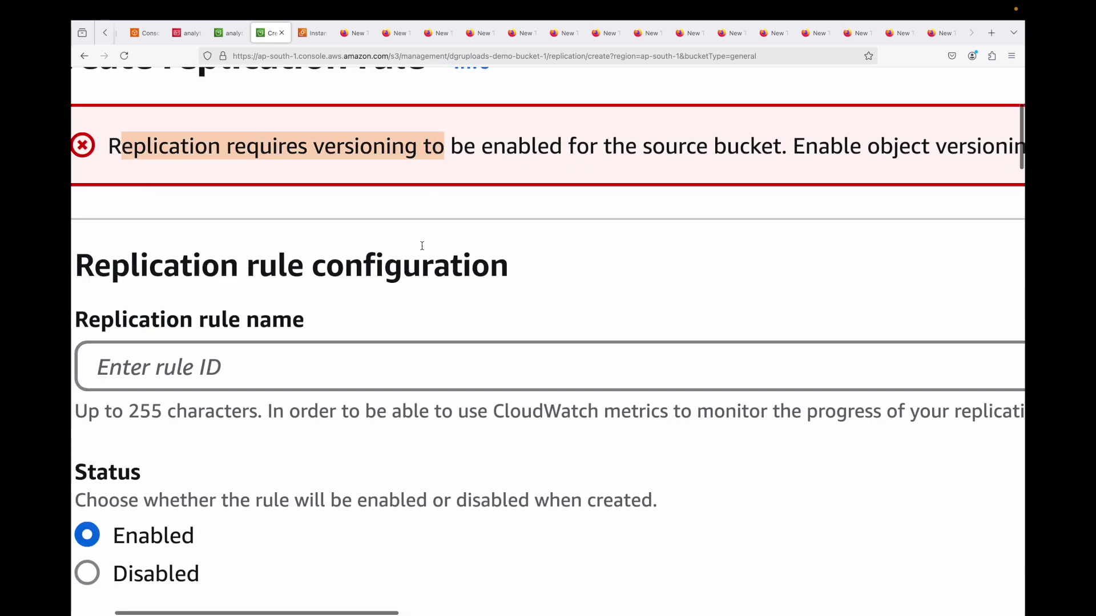
pyautogui.scroll(-5, 422, 245)
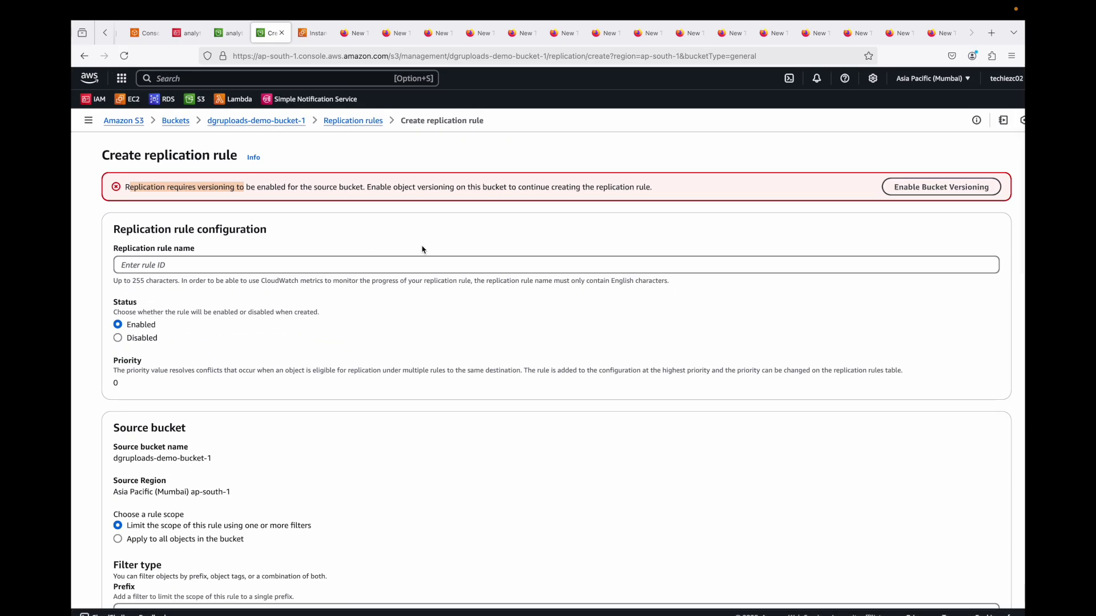
# Check the Bucket Versioning status in the properties of the bucket dgruploads-demo.
pyautogui.click(176, 121)
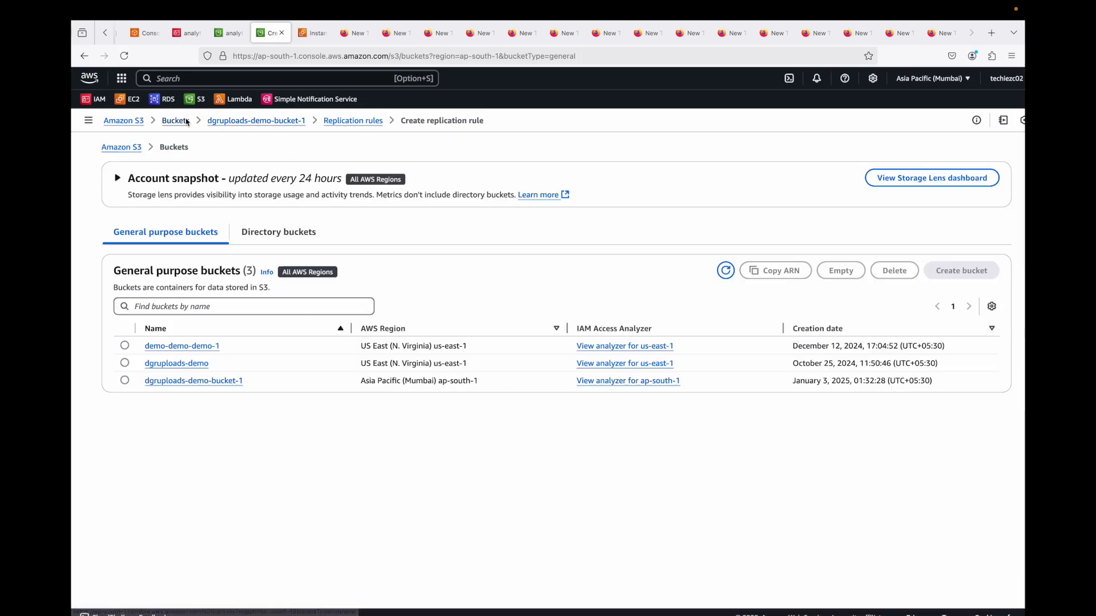
pyautogui.click(176, 348)
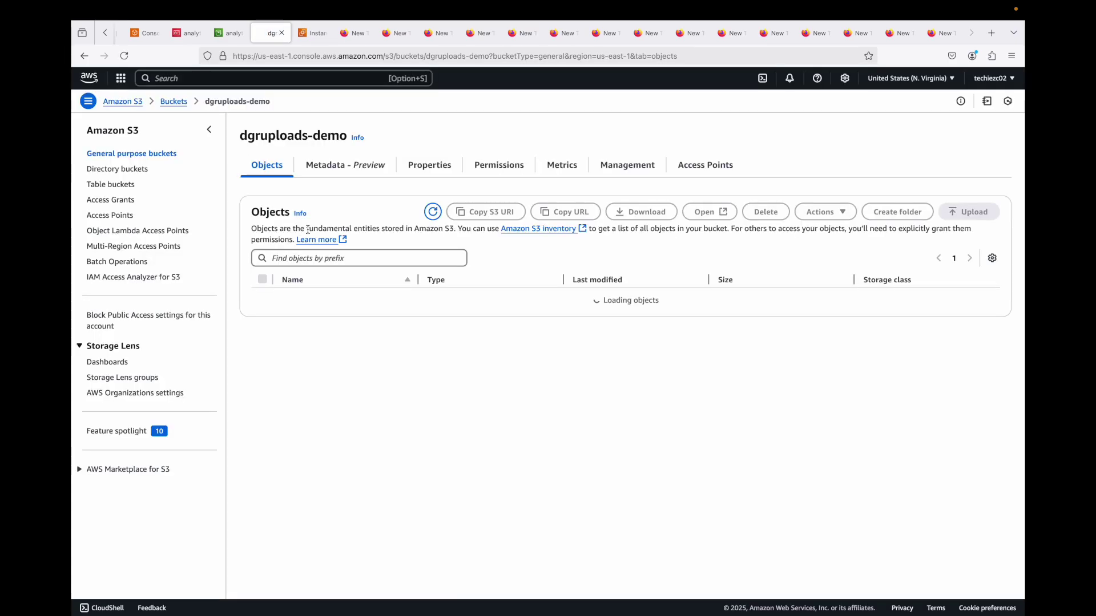
pyautogui.click(434, 166)
pyautogui.scroll(-4, 406, 423)
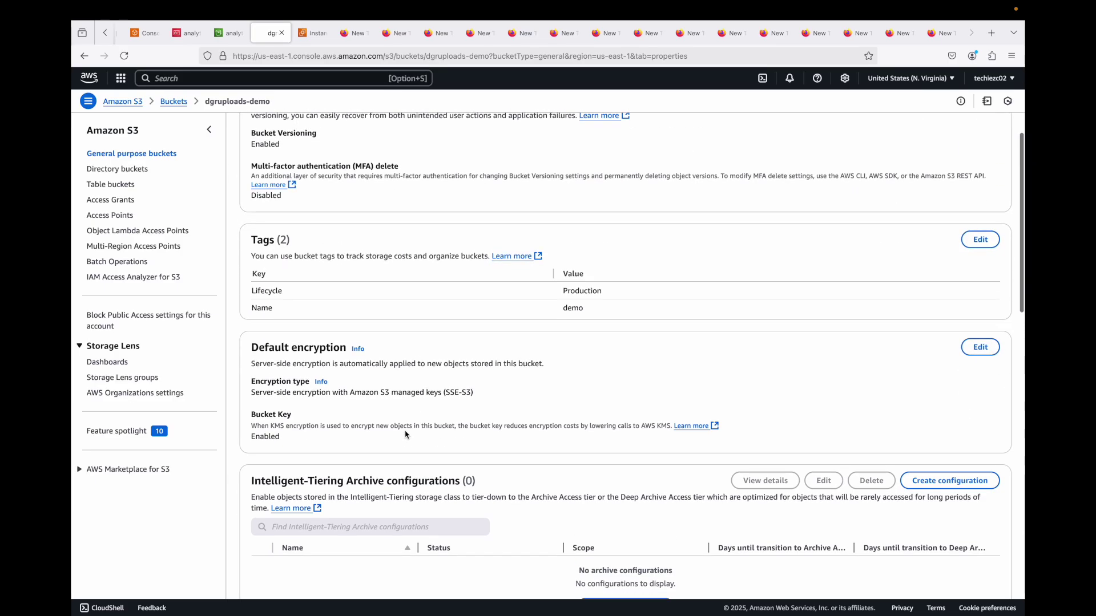
pyautogui.scroll(4, 406, 435)
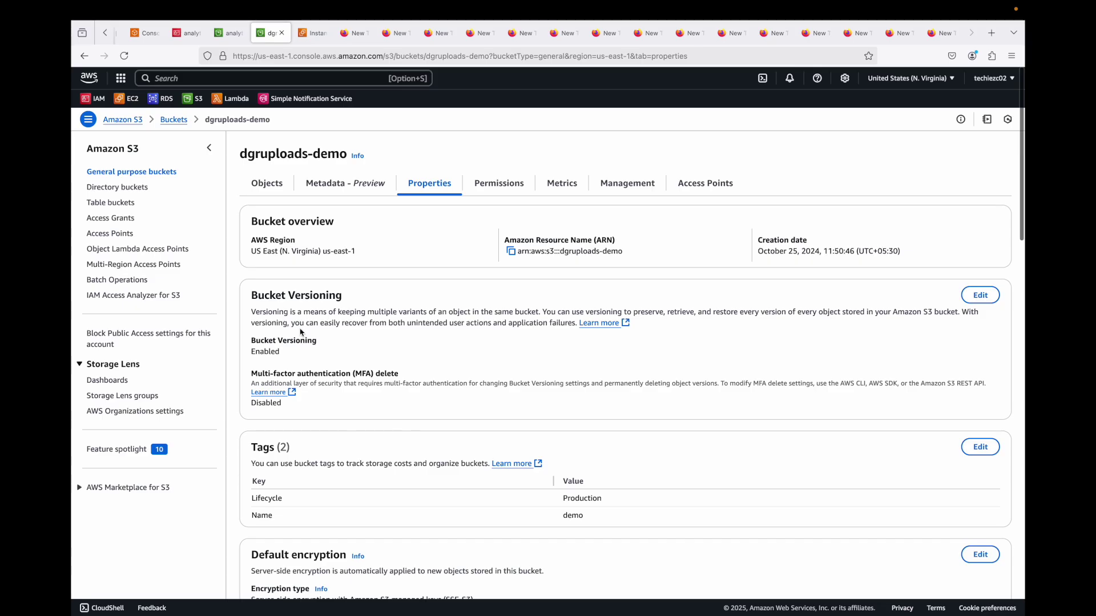
pyautogui.moveTo(252, 339); pyautogui.dragTo(280, 353)
pyautogui.doubleClick(254, 353)
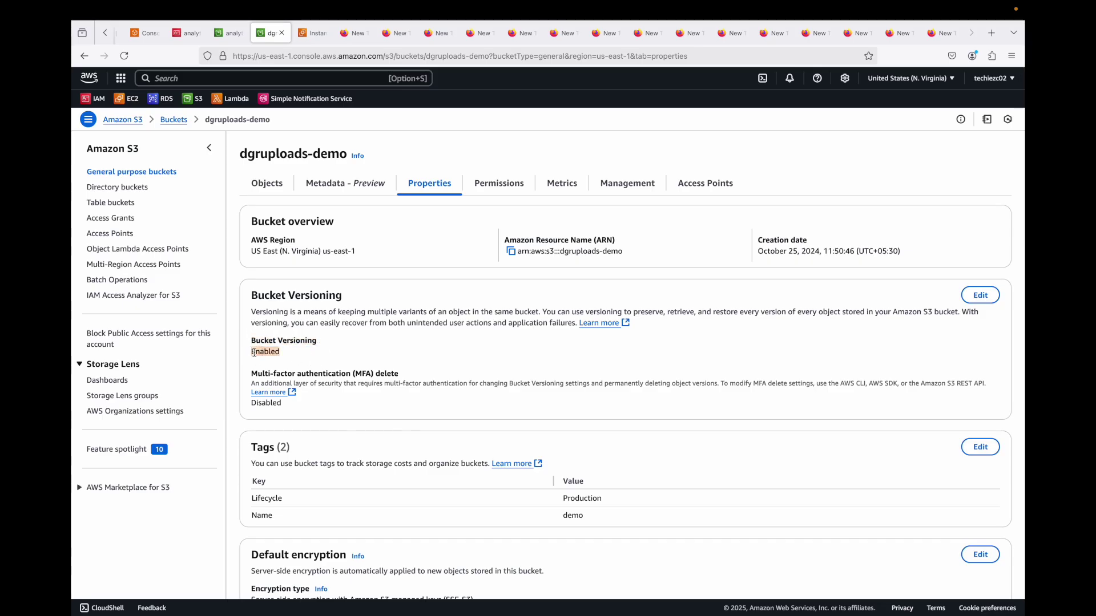
# Enable Bucket Versioning on the bucket dgruploads-demo-bucket-1 and save the change.
pyautogui.click(173, 120)
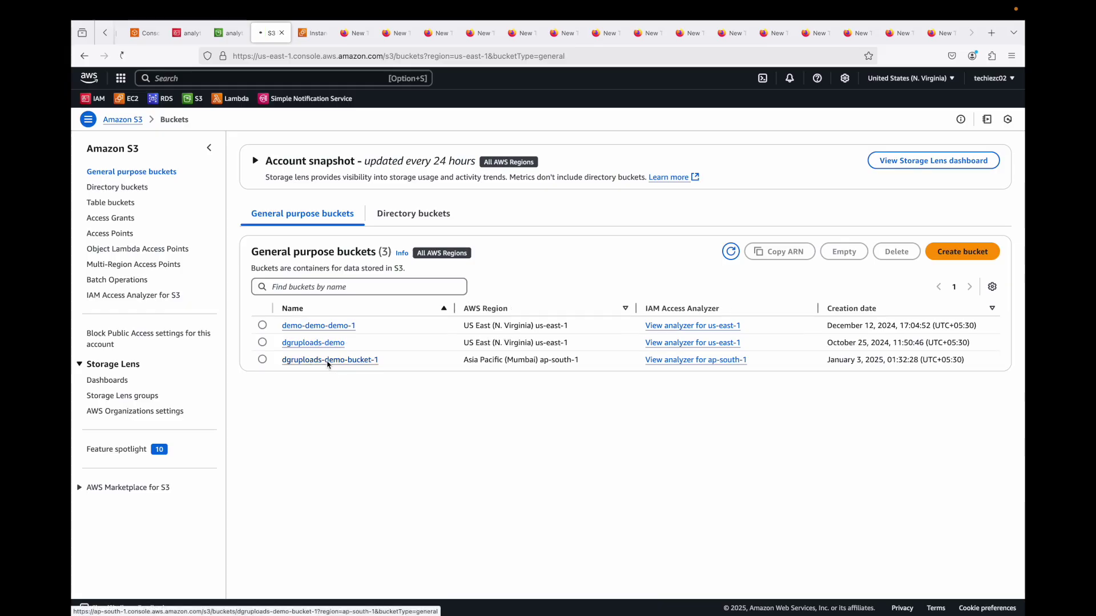
pyautogui.click(320, 361)
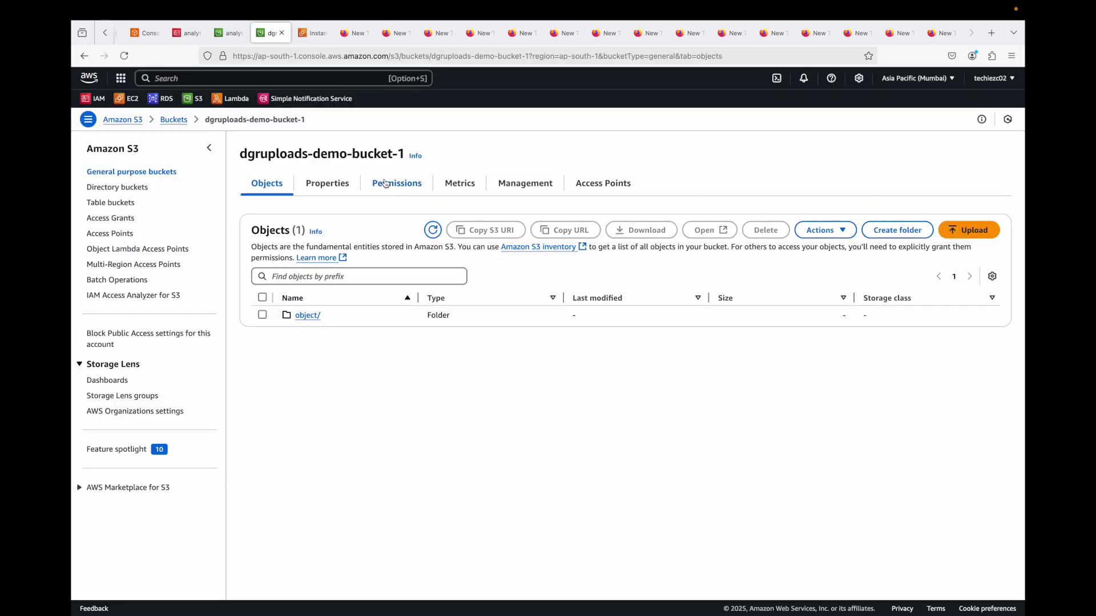
pyautogui.click(327, 183)
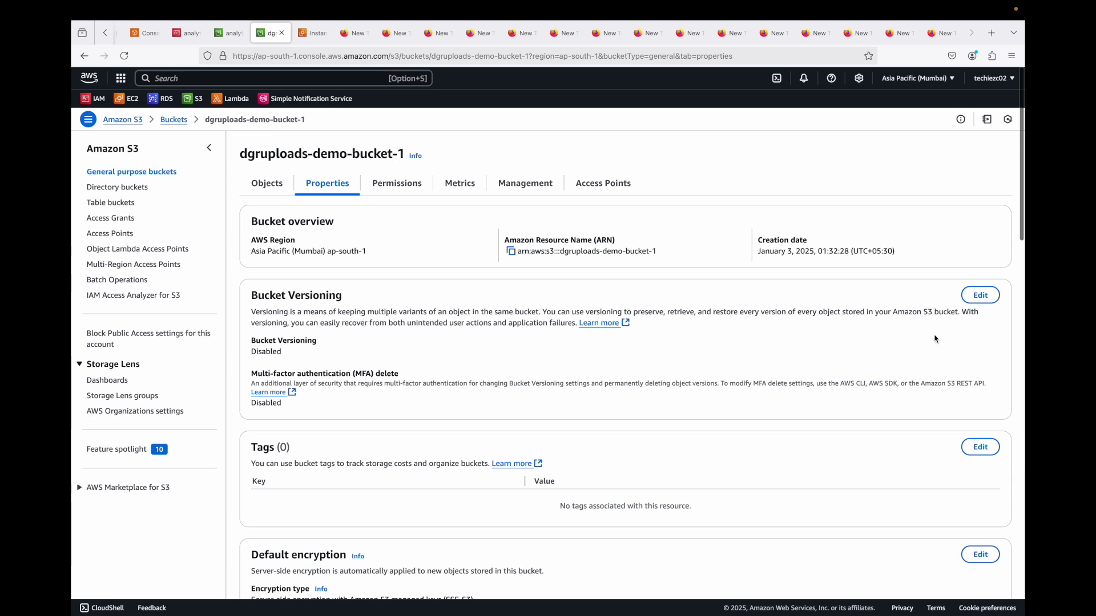
pyautogui.click(980, 295)
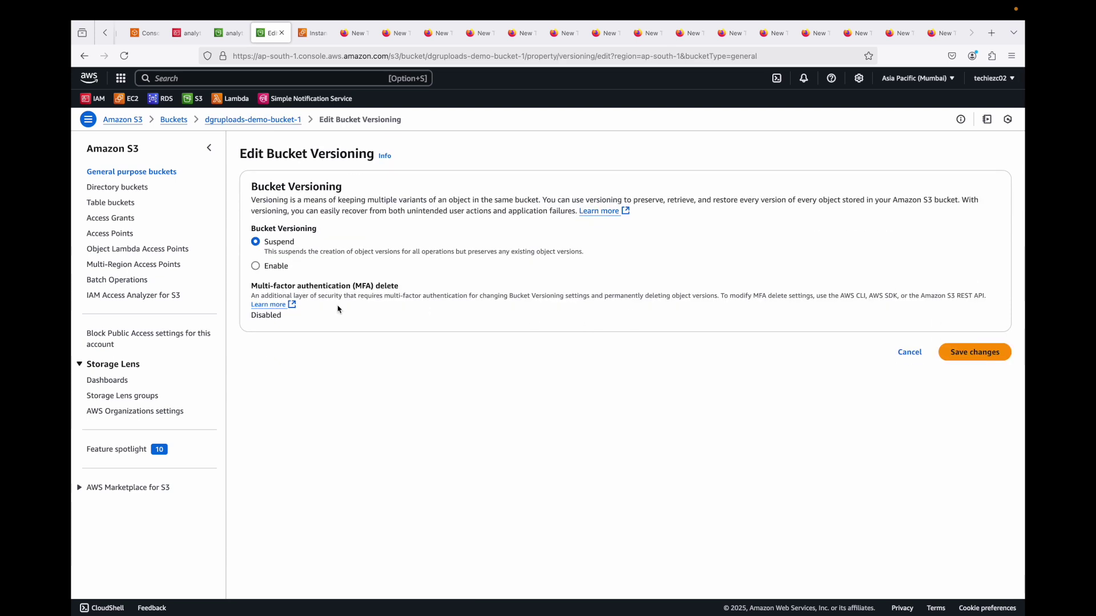
pyautogui.click(255, 266)
pyautogui.click(983, 390)
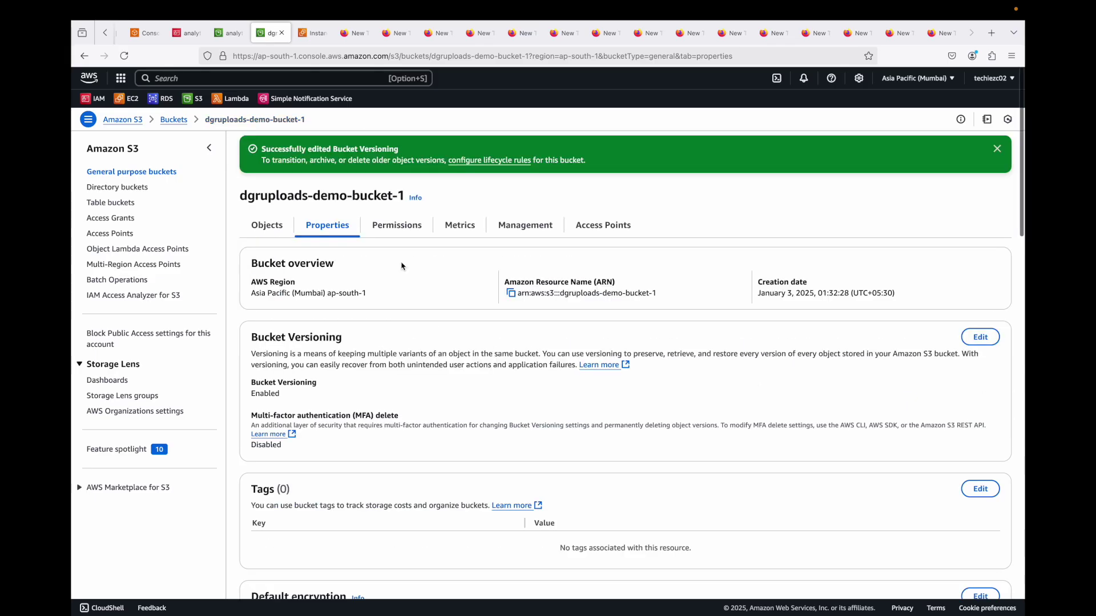
# Start a new replication rule for dgruploads-demo-bucket-1 and name it "demo".
pyautogui.click(525, 234)
pyautogui.scroll(-1, 508, 354)
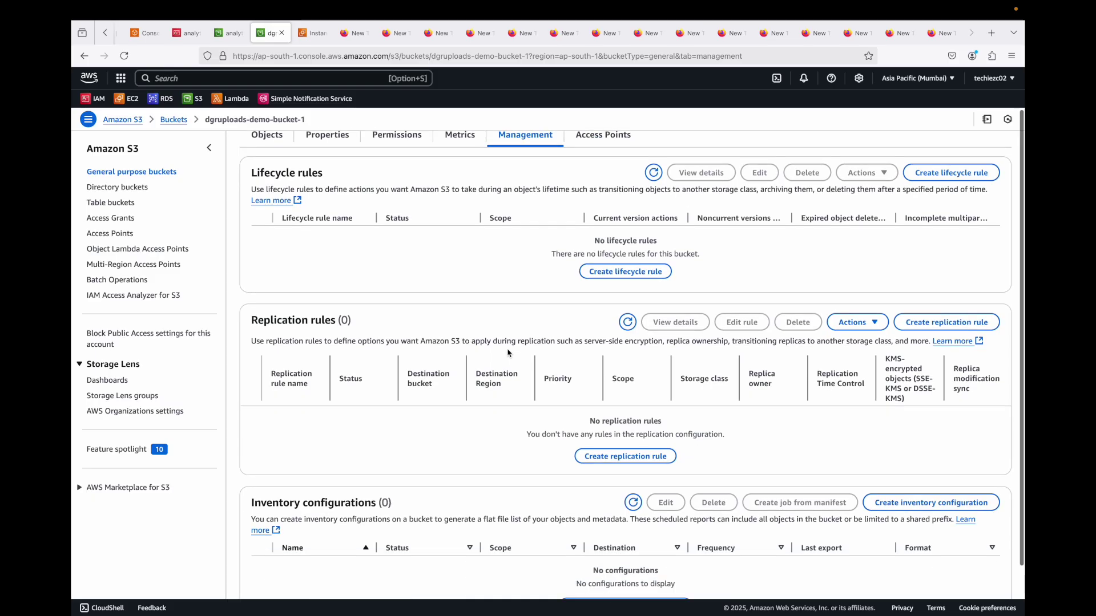
pyautogui.click(626, 457)
pyautogui.click(229, 221)
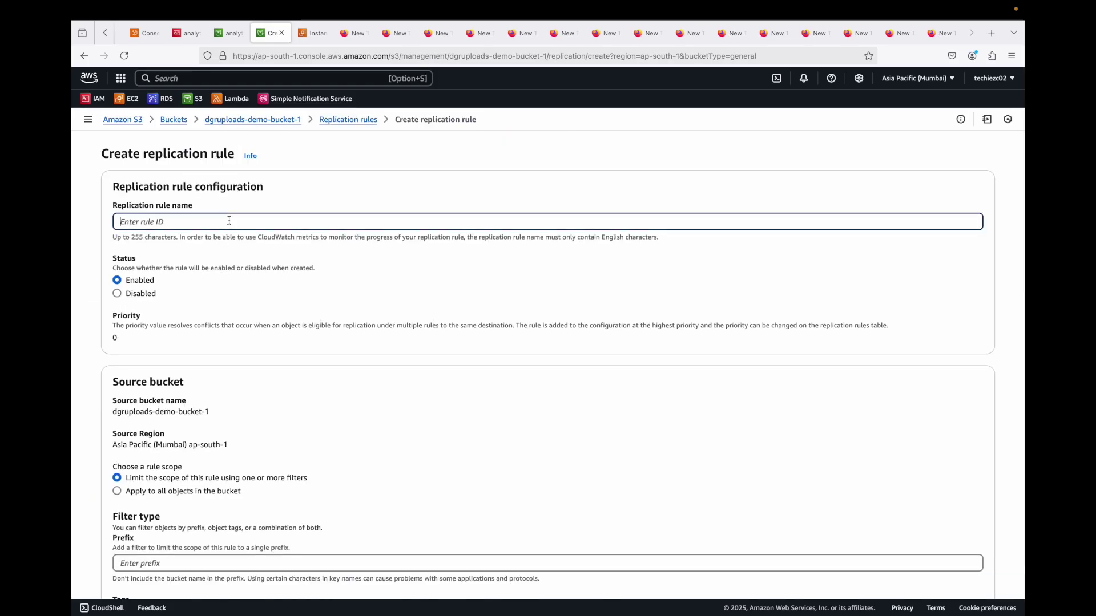
pyautogui.write('demo')
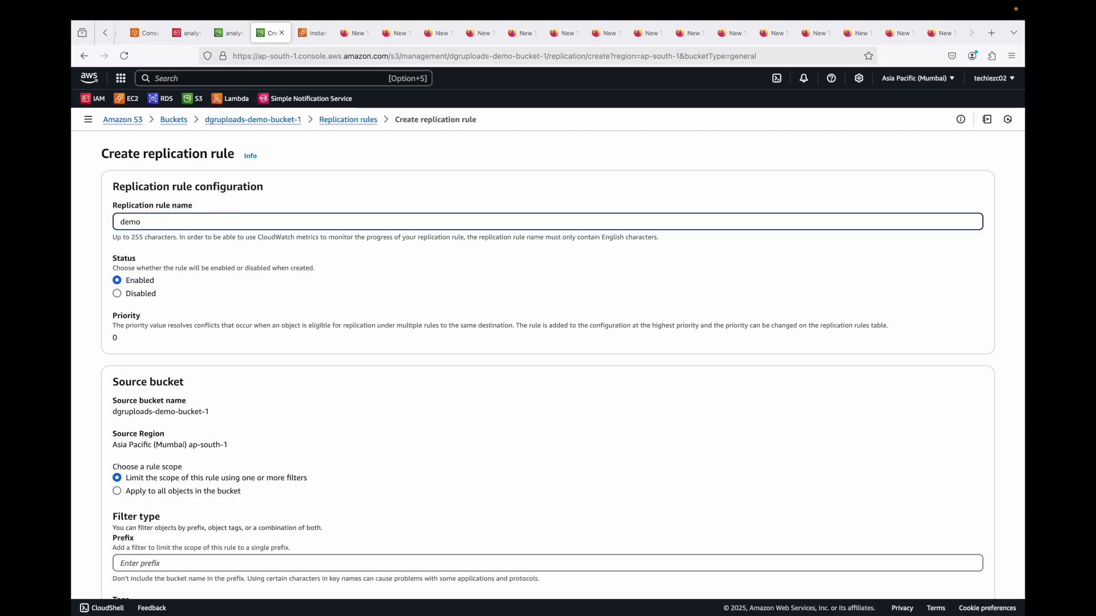
# Review the source bucket's name and region, and set the rule scope to apply to all objects in the bucket.
pyautogui.scroll(-3, 171, 325)
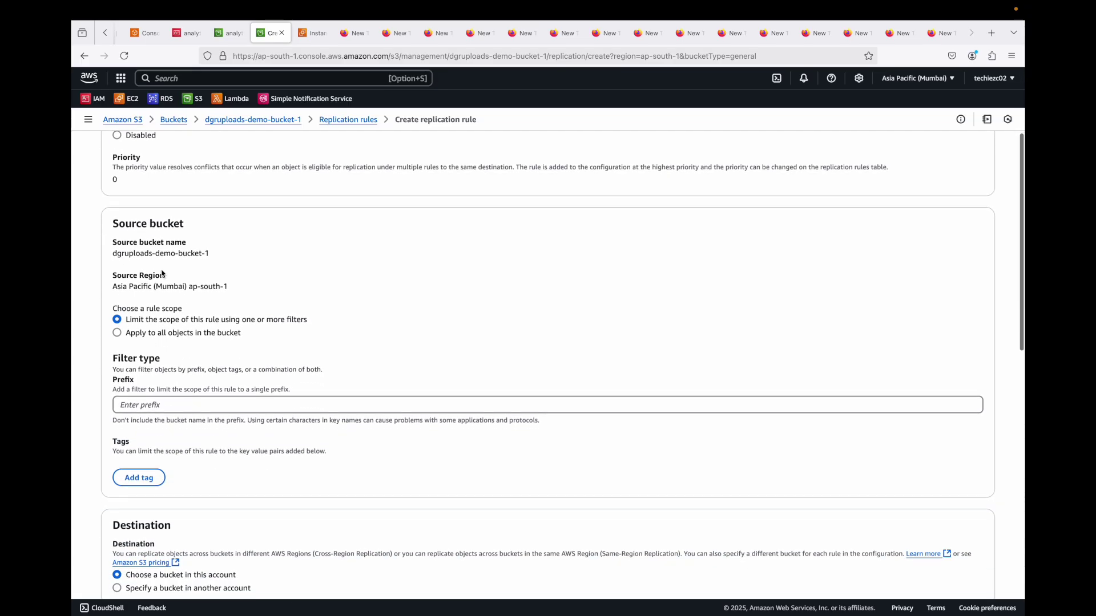
pyautogui.scroll(3, 152, 282)
pyautogui.scroll(2, 178, 203)
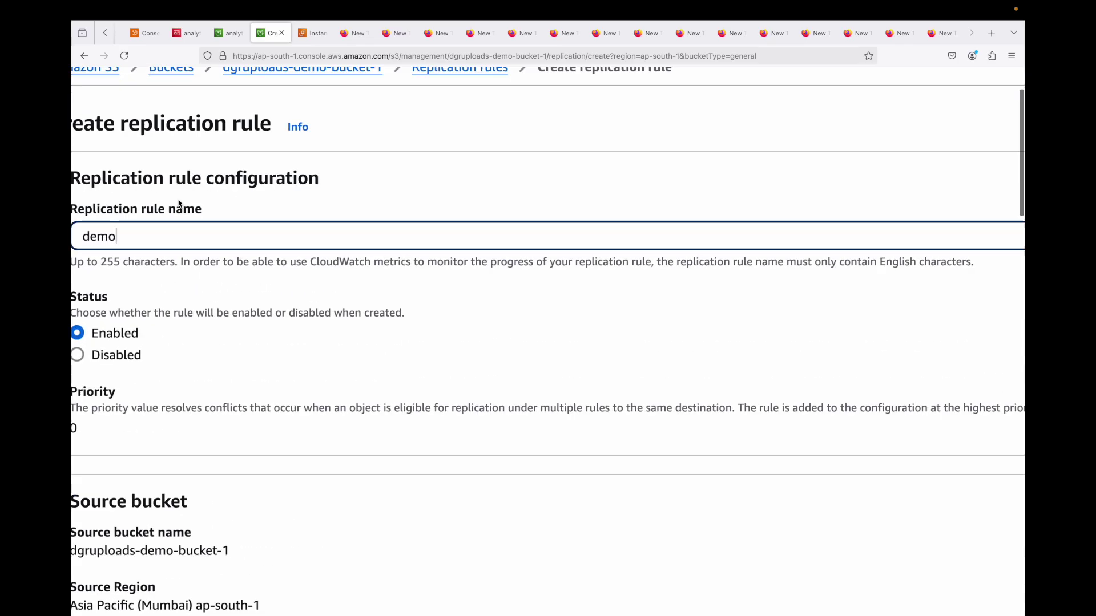
pyautogui.scroll(3, 178, 204)
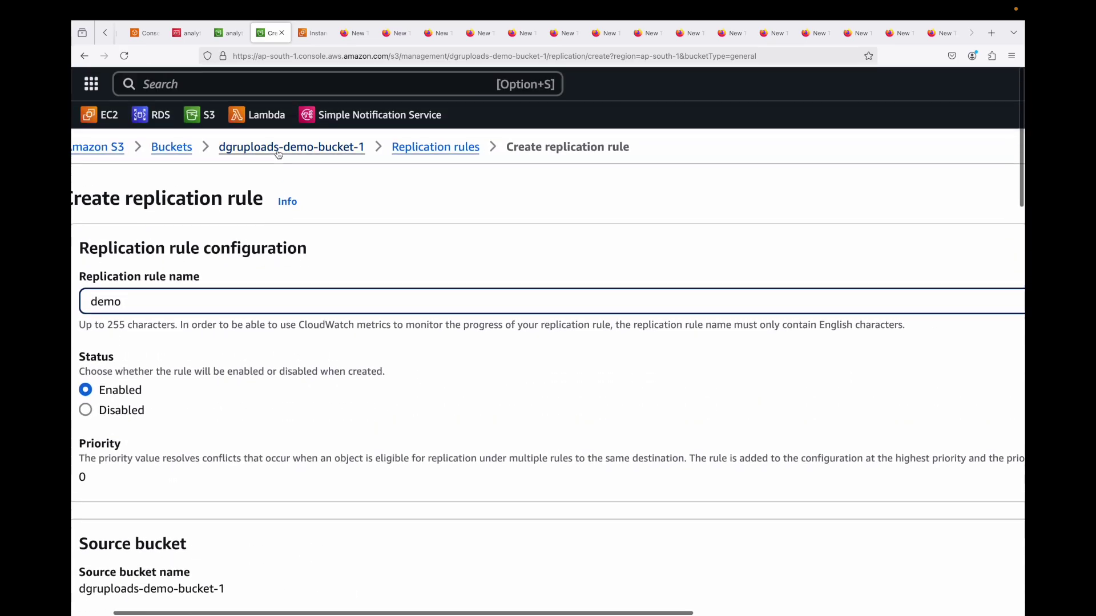
pyautogui.scroll(-3, 262, 216)
pyautogui.scroll(-5, 254, 255)
pyautogui.scroll(3, 259, 255)
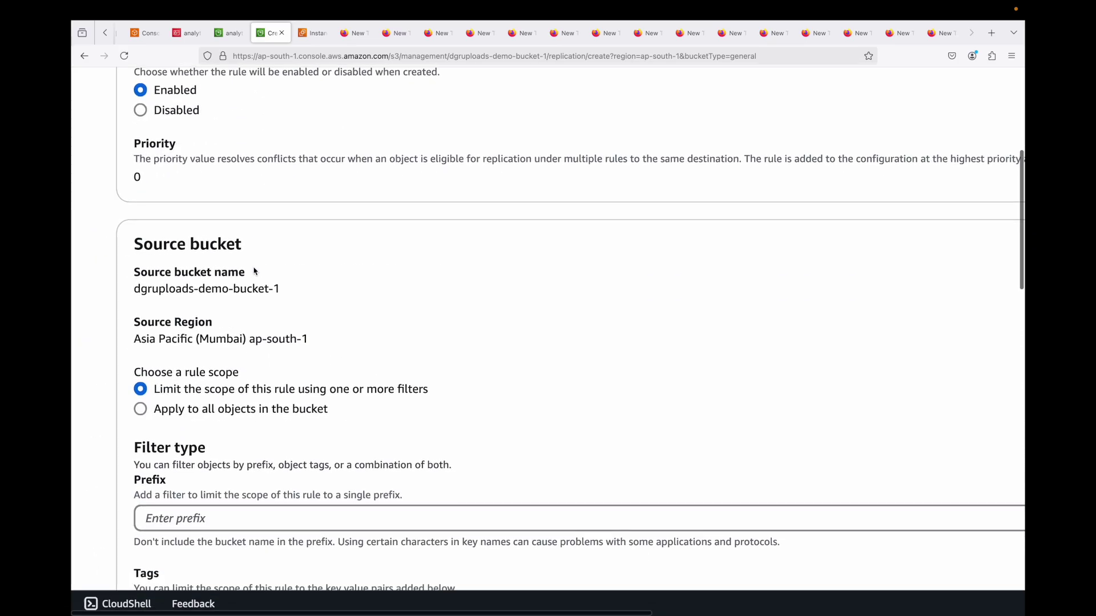
pyautogui.moveTo(308, 340); pyautogui.dragTo(227, 342)
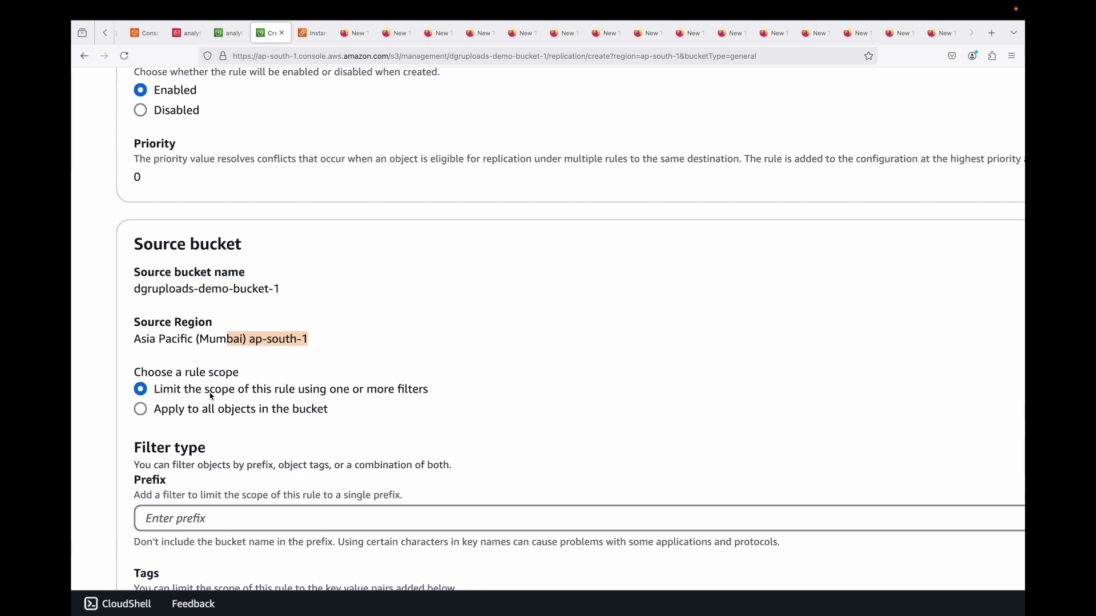
pyautogui.scroll(-1, 211, 396)
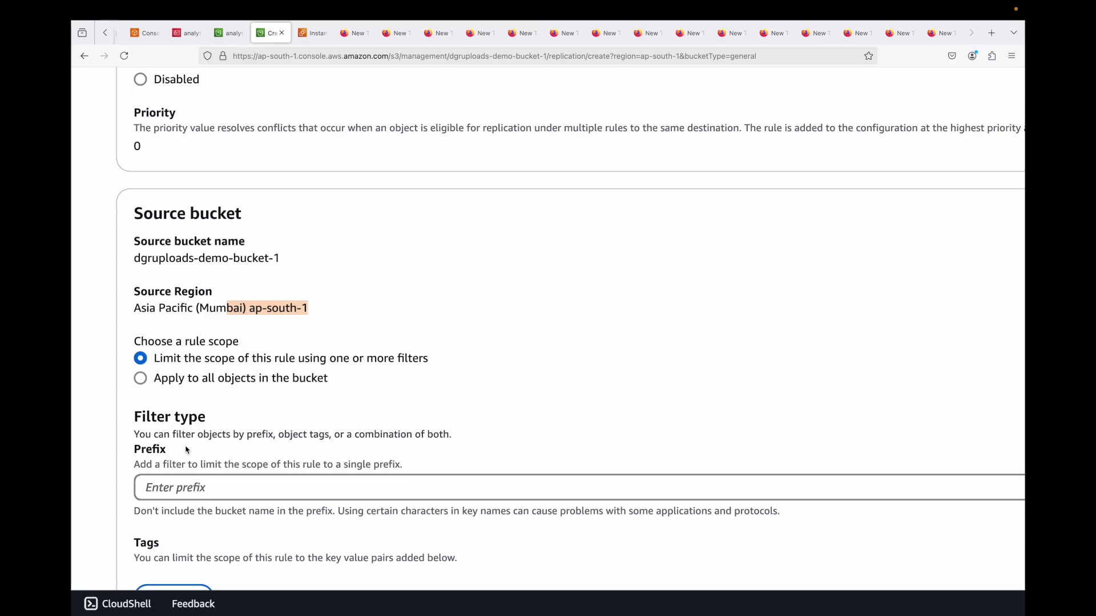
pyautogui.click(177, 379)
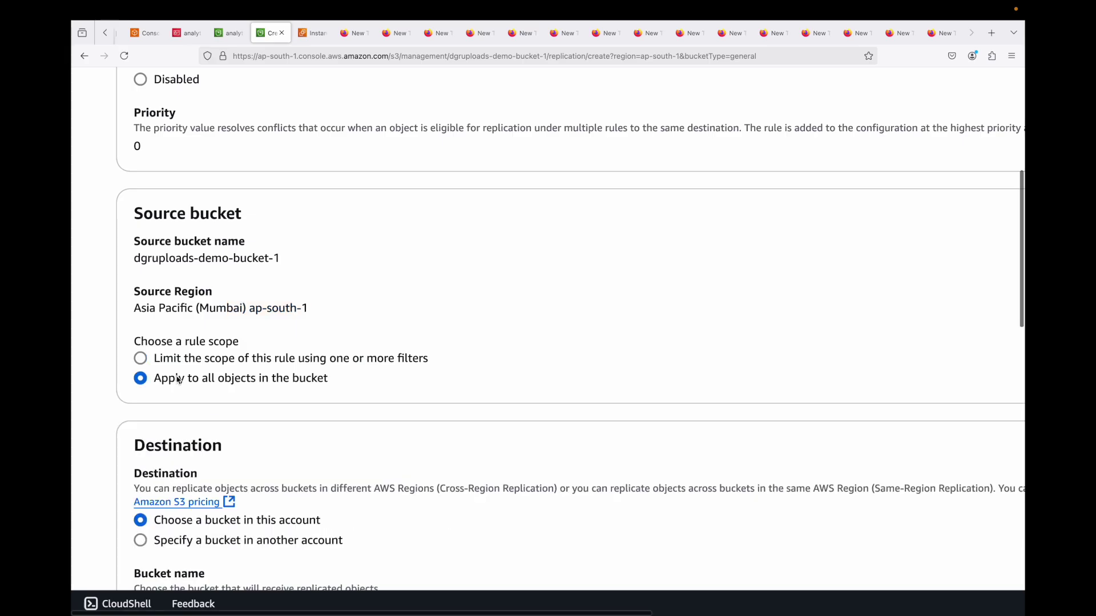
# Look at the destination fields for a bucket in another account, and switch back to choosing a bucket in this account.
pyautogui.scroll(-3, 233, 416)
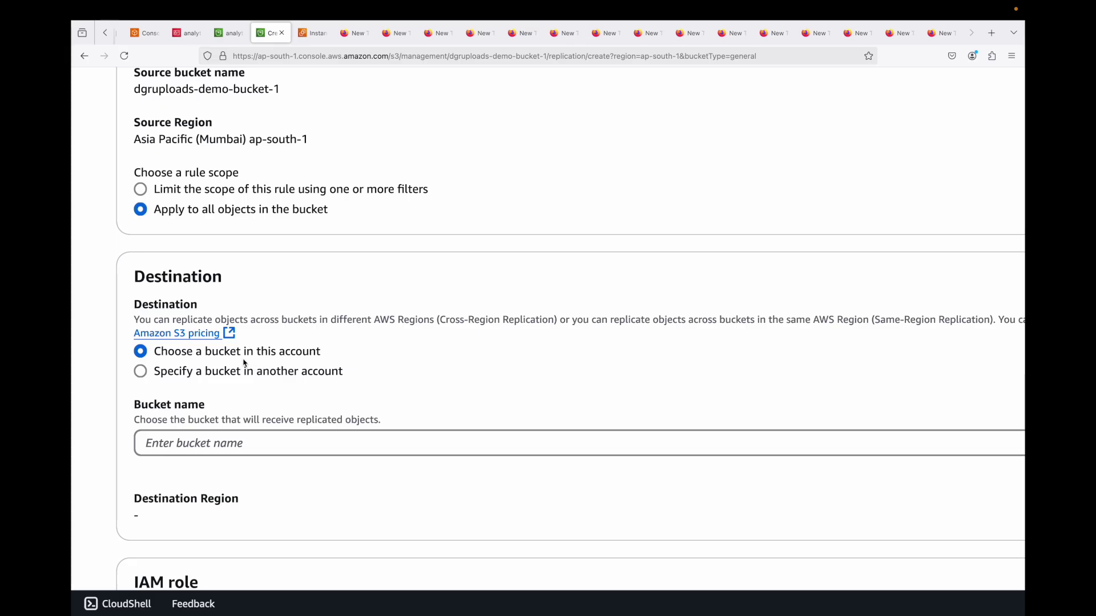
pyautogui.moveTo(204, 353); pyautogui.dragTo(324, 362)
pyautogui.moveTo(215, 372); pyautogui.dragTo(336, 376)
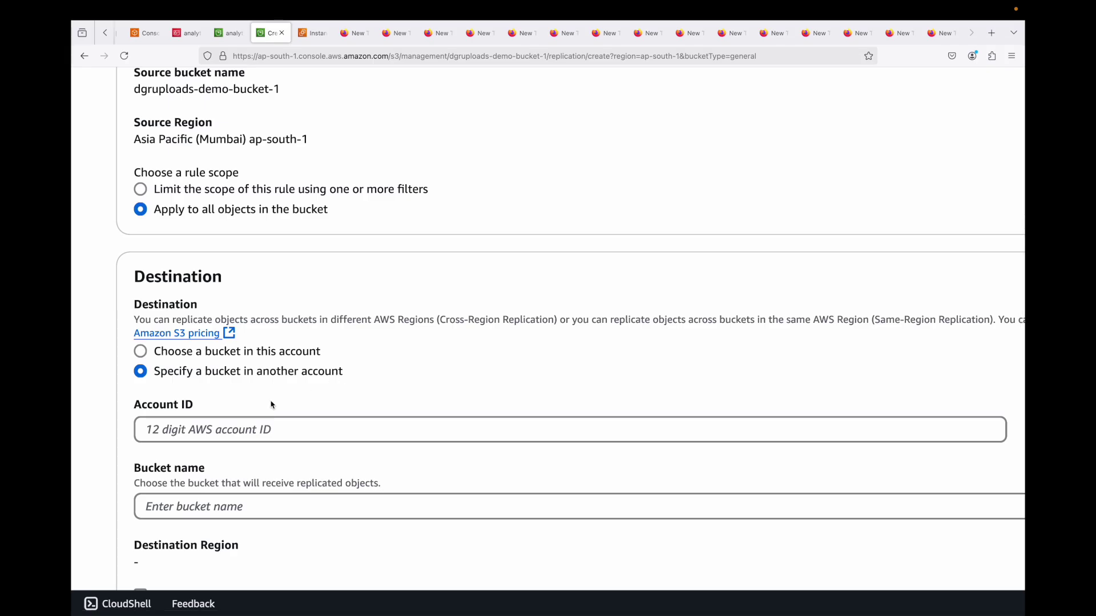
pyautogui.click(208, 431)
pyautogui.click(218, 511)
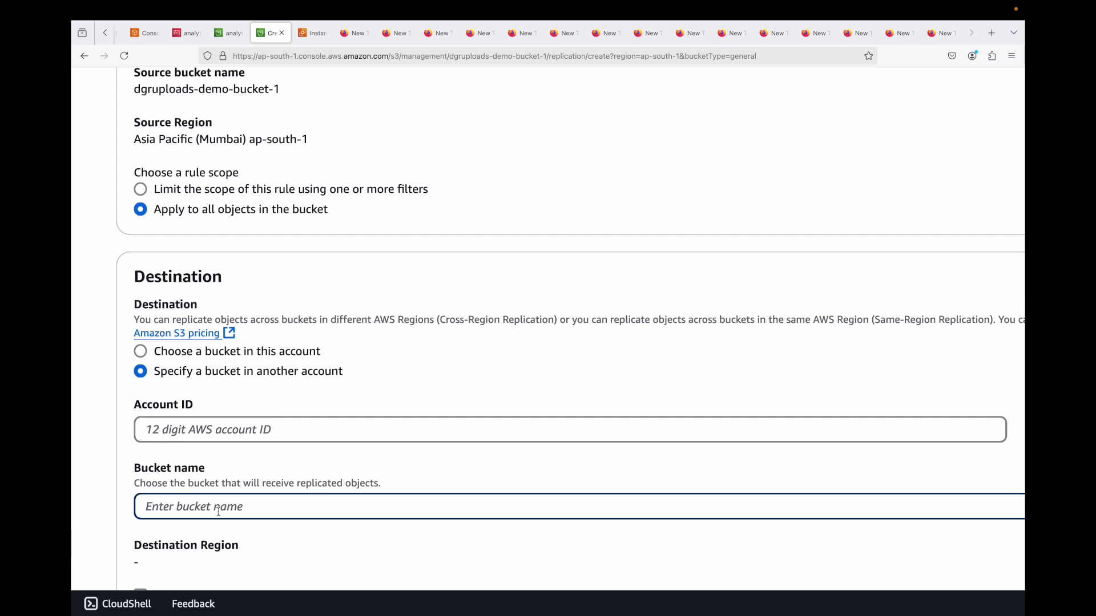
pyautogui.click(242, 352)
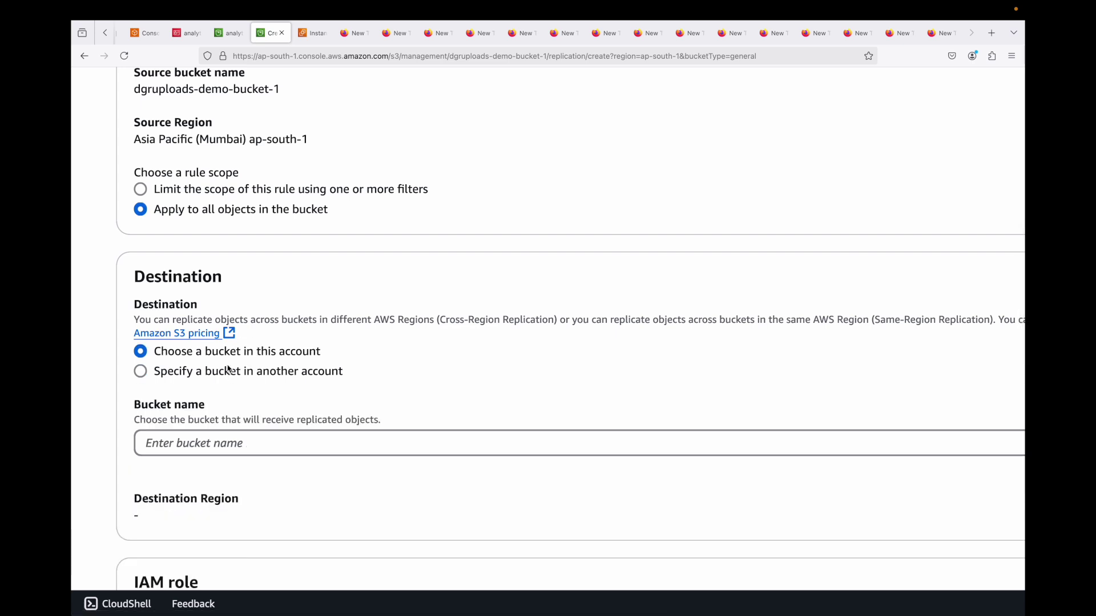
# Browse this account's S3 buckets and choose dgruploads-demo as the replication destination.
pyautogui.scroll(-1, 281, 391)
pyautogui.click(300, 394)
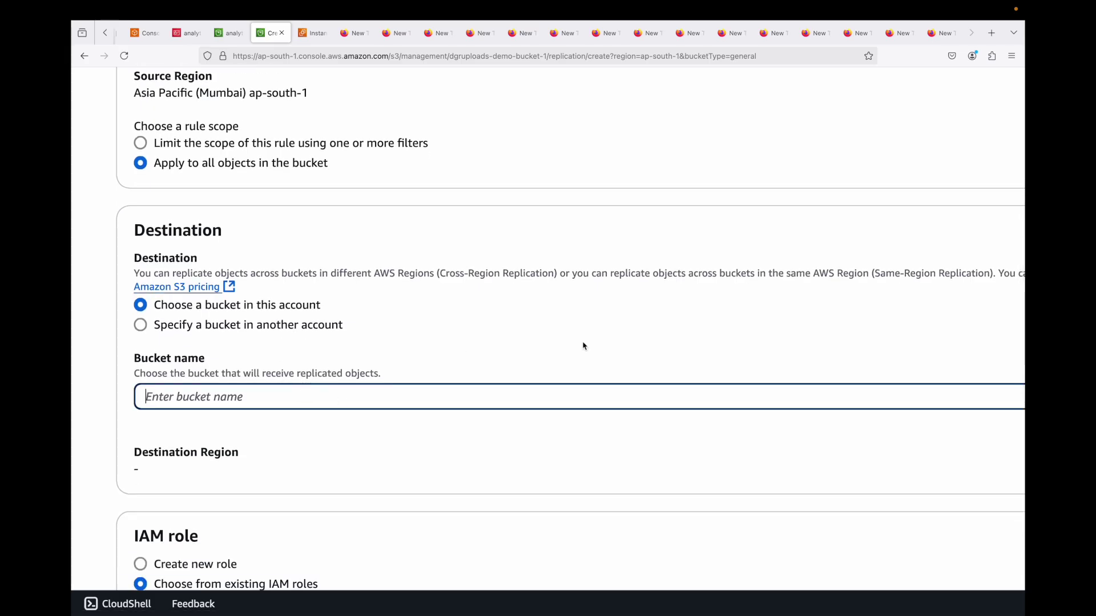
pyautogui.hscroll(10, 583, 345)
pyautogui.click(651, 395)
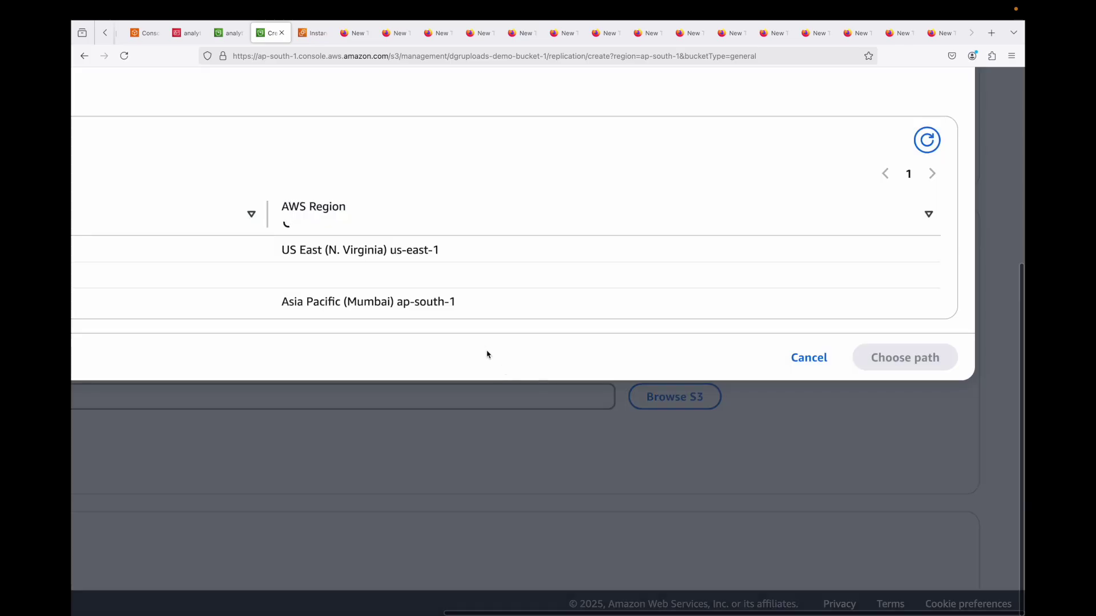
pyautogui.hscroll(-10, 387, 293)
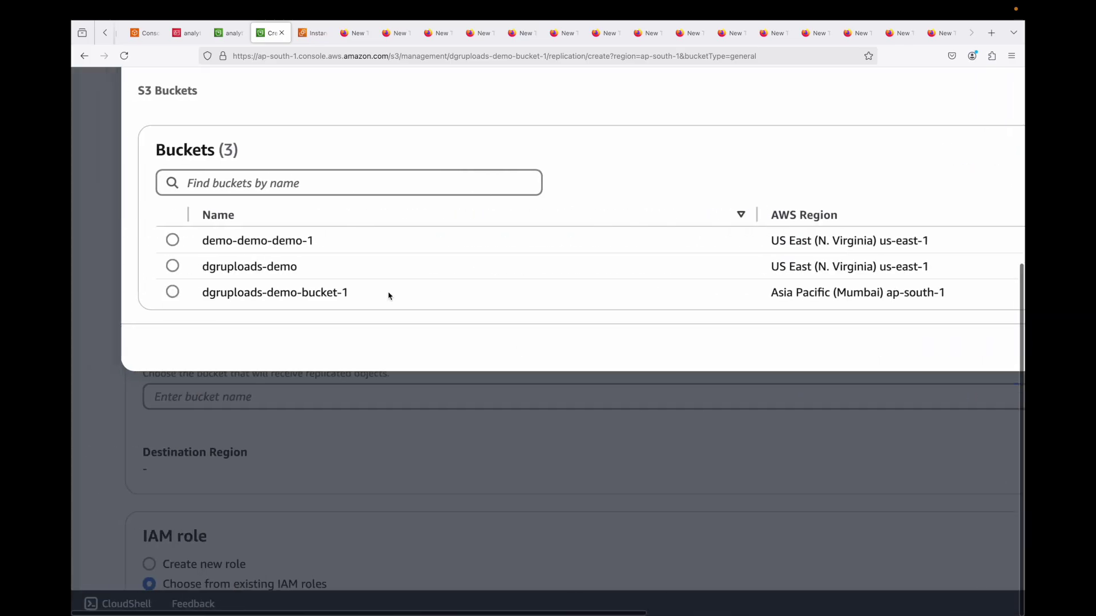
pyautogui.click(172, 265)
pyautogui.hscroll(3, 363, 276)
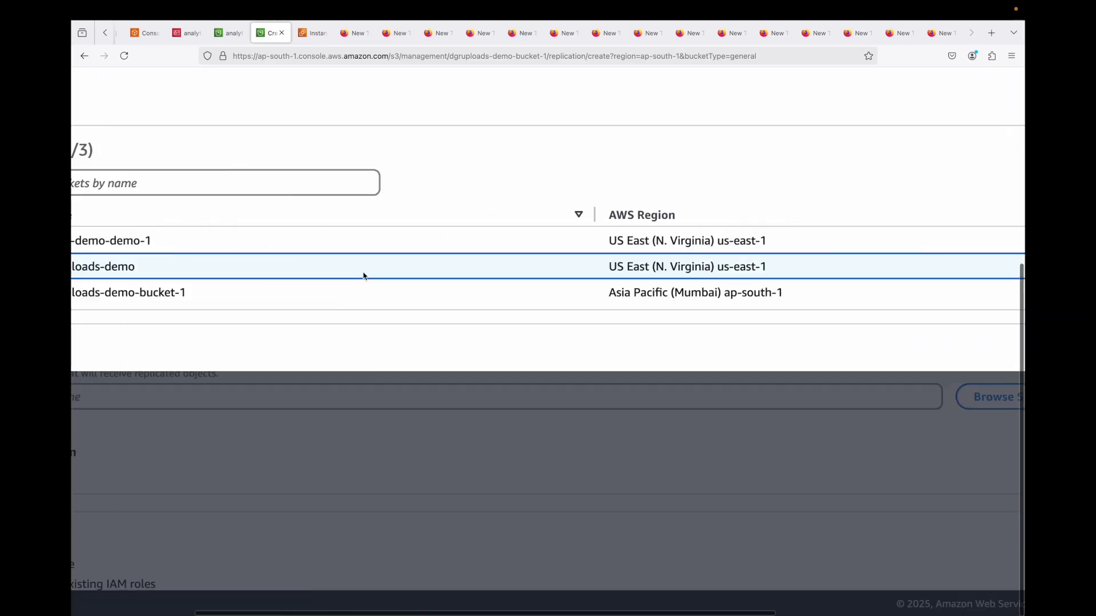
pyautogui.hscroll(6, 364, 276)
pyautogui.click(899, 348)
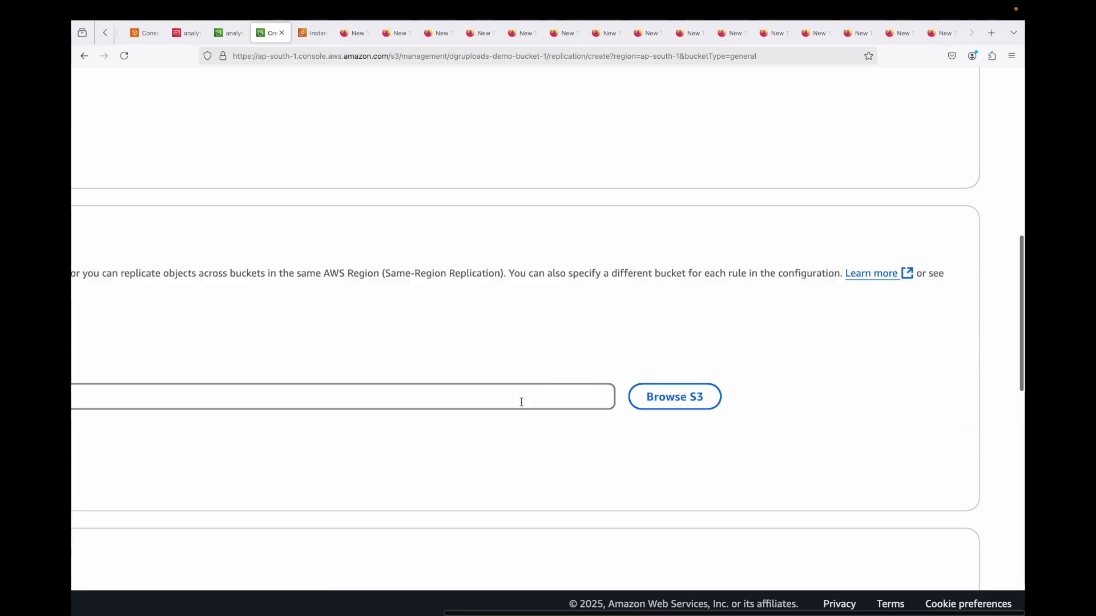
pyautogui.scroll(-2, 521, 403)
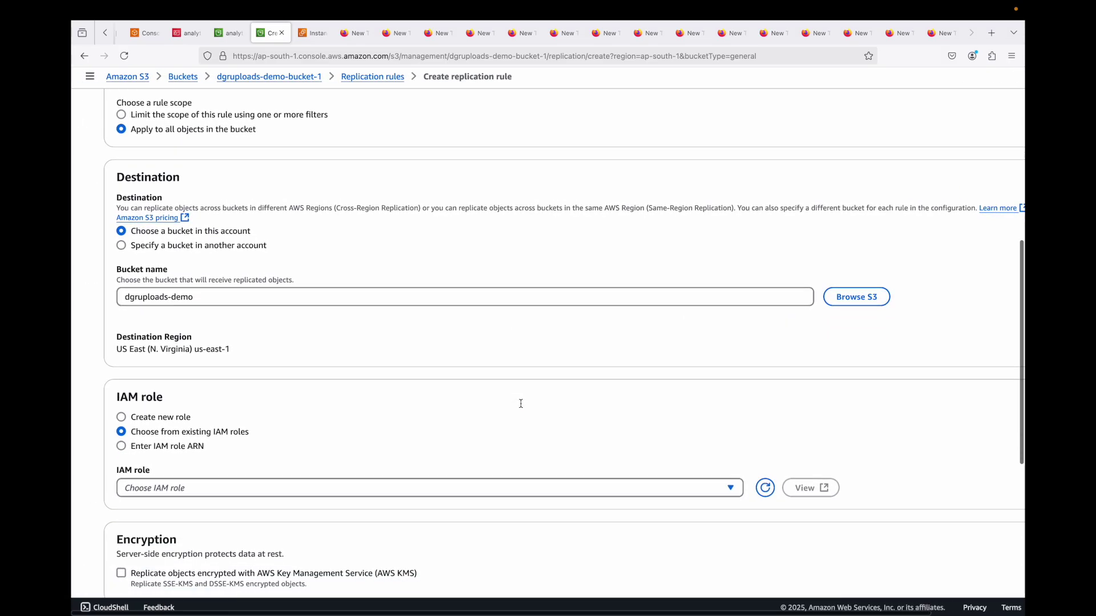
# Set the replication rule's IAM role to Create new role, after checking the list of existing IAM roles.
pyautogui.scroll(-2, 194, 416)
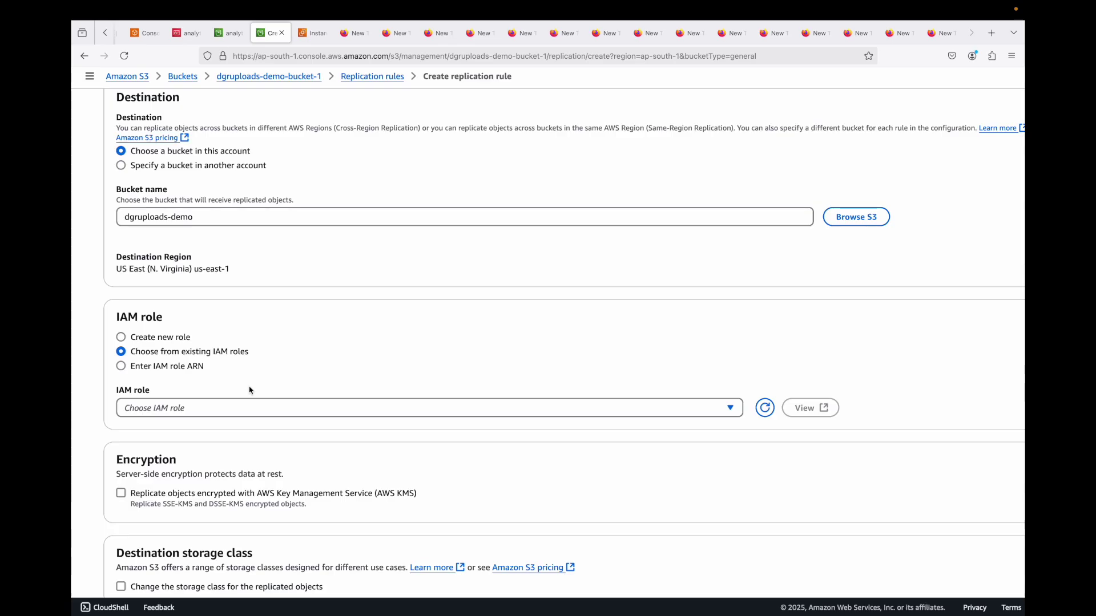
pyautogui.click(302, 411)
pyautogui.click(305, 435)
pyautogui.click(159, 341)
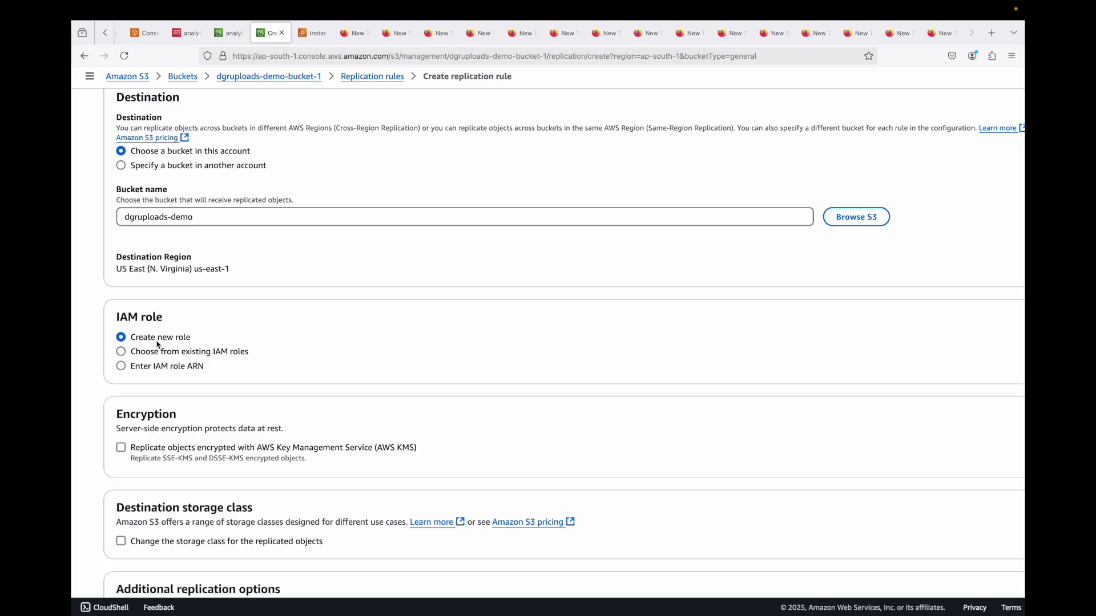
# Examine the settings for replicating AWS KMS-encrypted objects, and leave that encryption option turned off.
pyautogui.scroll(-1, 171, 377)
pyautogui.scroll(3, 171, 377)
pyautogui.doubleClick(120, 375)
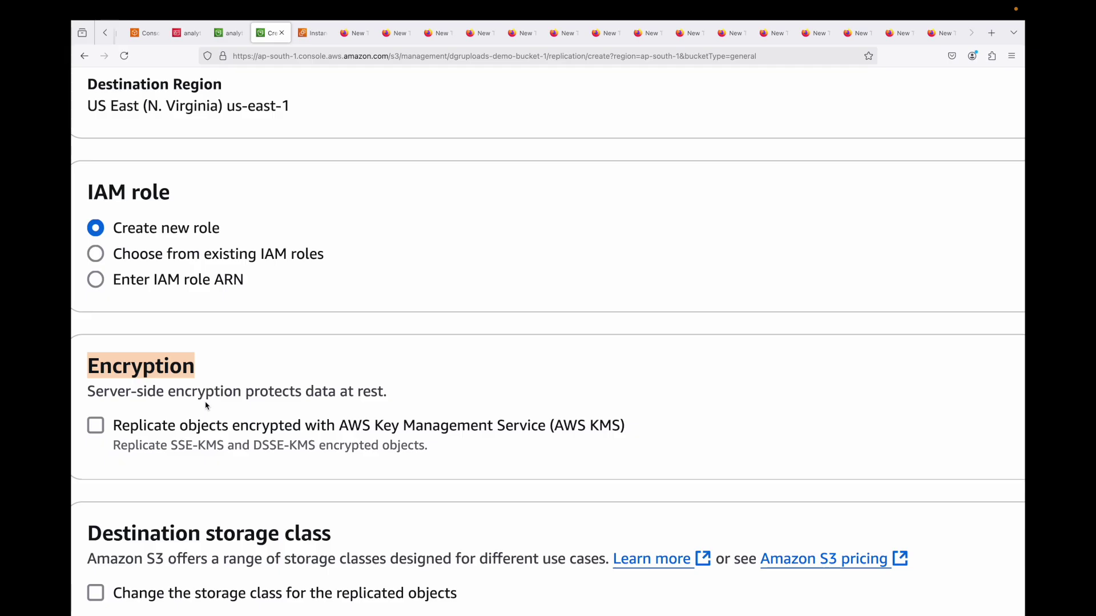
pyautogui.click(99, 432)
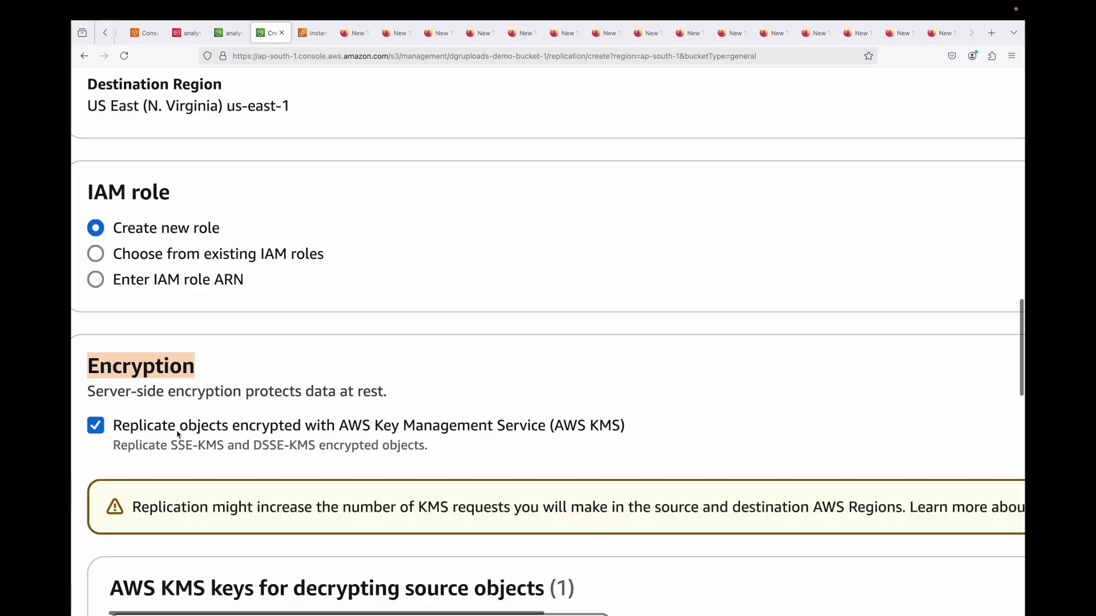
pyautogui.scroll(-5, 178, 435)
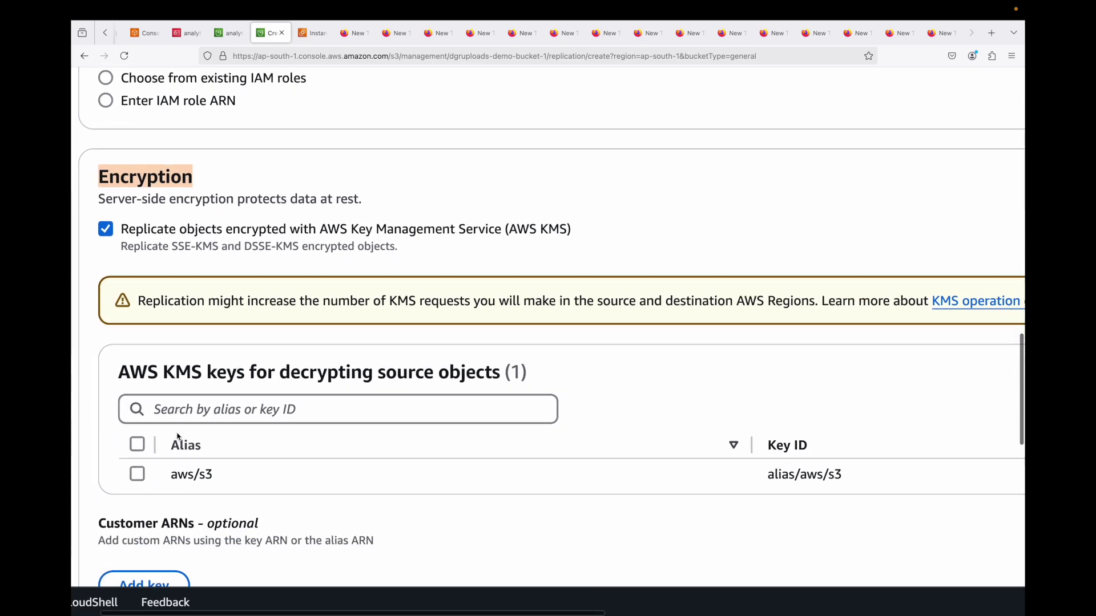
pyautogui.scroll(-1, 177, 437)
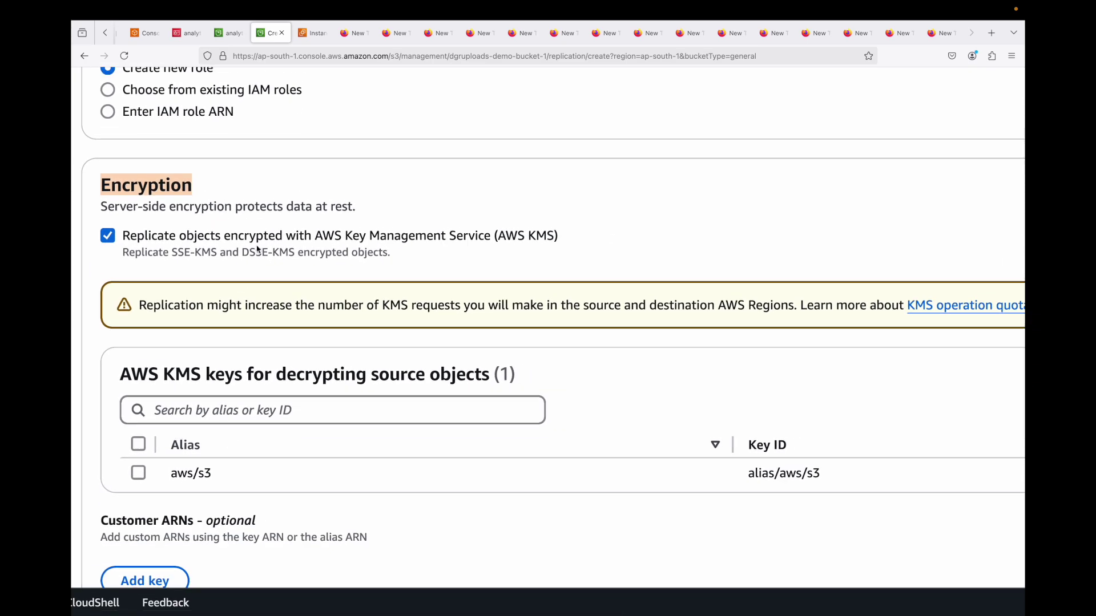
pyautogui.click(113, 239)
# Examine the storage classes offered for the replicated objects, and leave the storage class change turned off.
pyautogui.scroll(-2, 117, 282)
pyautogui.moveTo(117, 282); pyautogui.dragTo(309, 277)
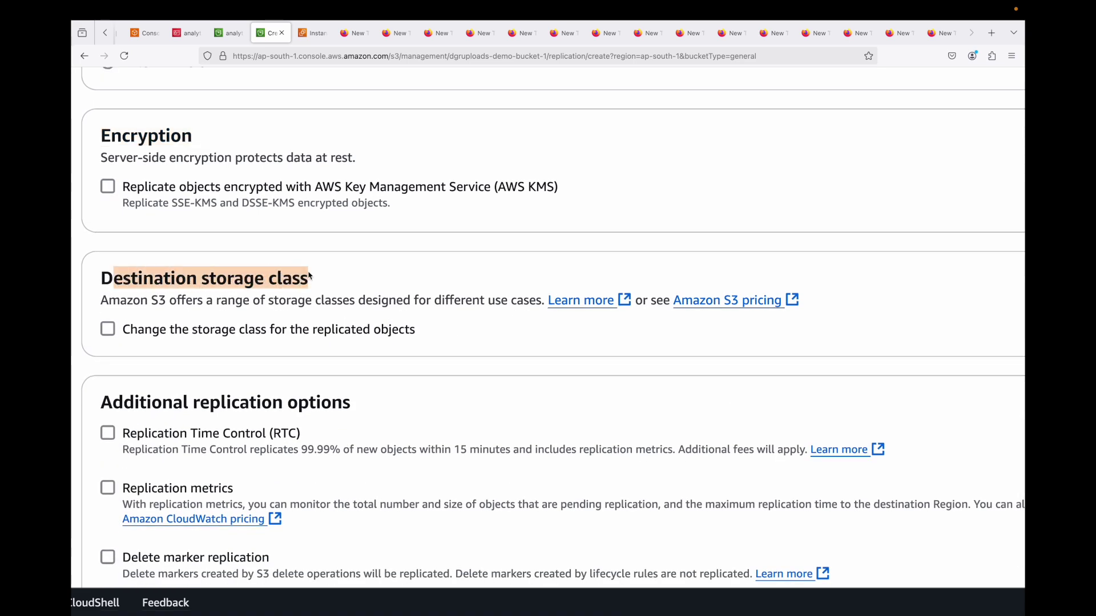
pyautogui.scroll(-3, 308, 277)
pyautogui.scroll(15, 308, 277)
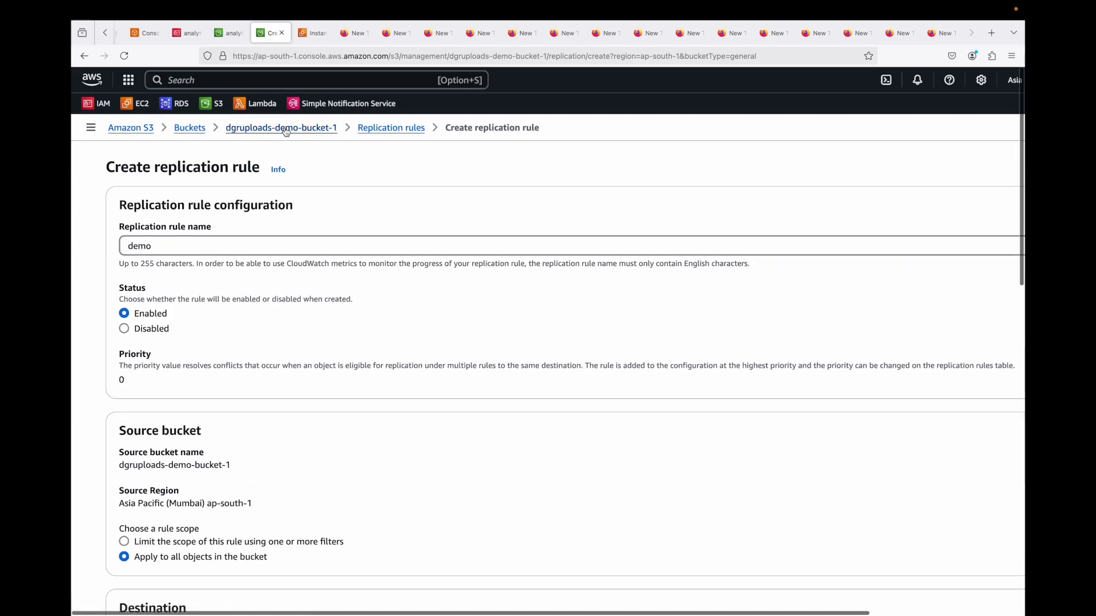
pyautogui.scroll(-9, 324, 310)
pyautogui.scroll(-5, 324, 310)
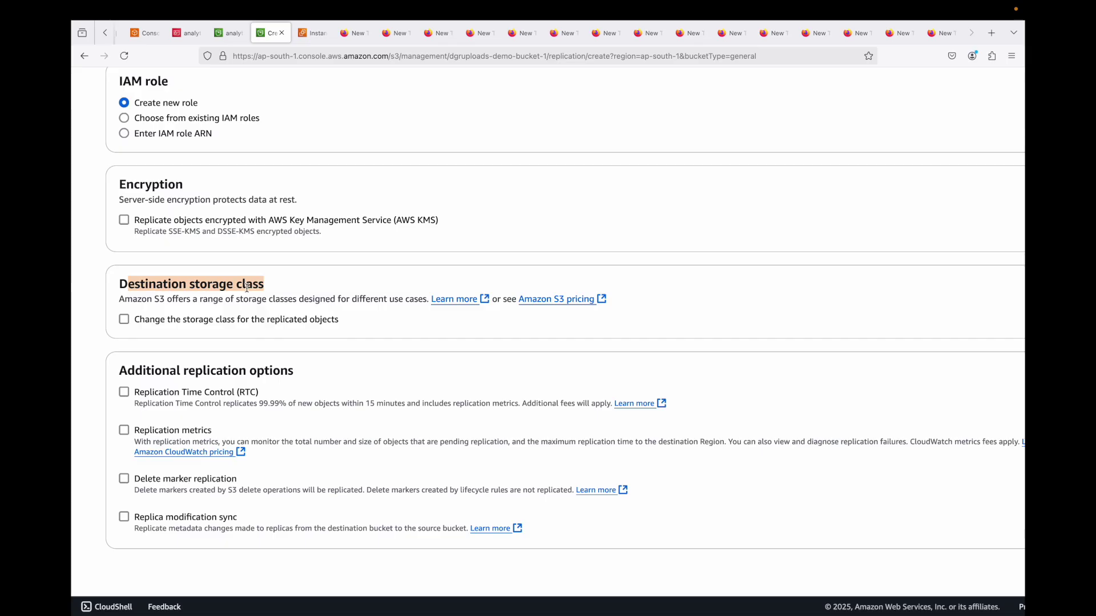
pyautogui.click(187, 319)
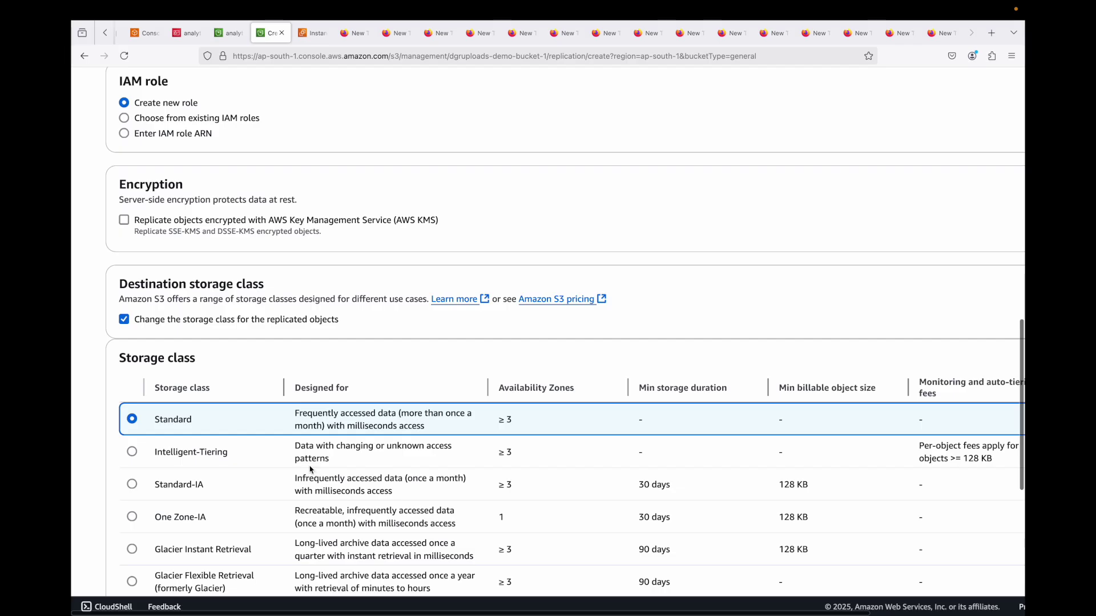
pyautogui.scroll(-3, 312, 483)
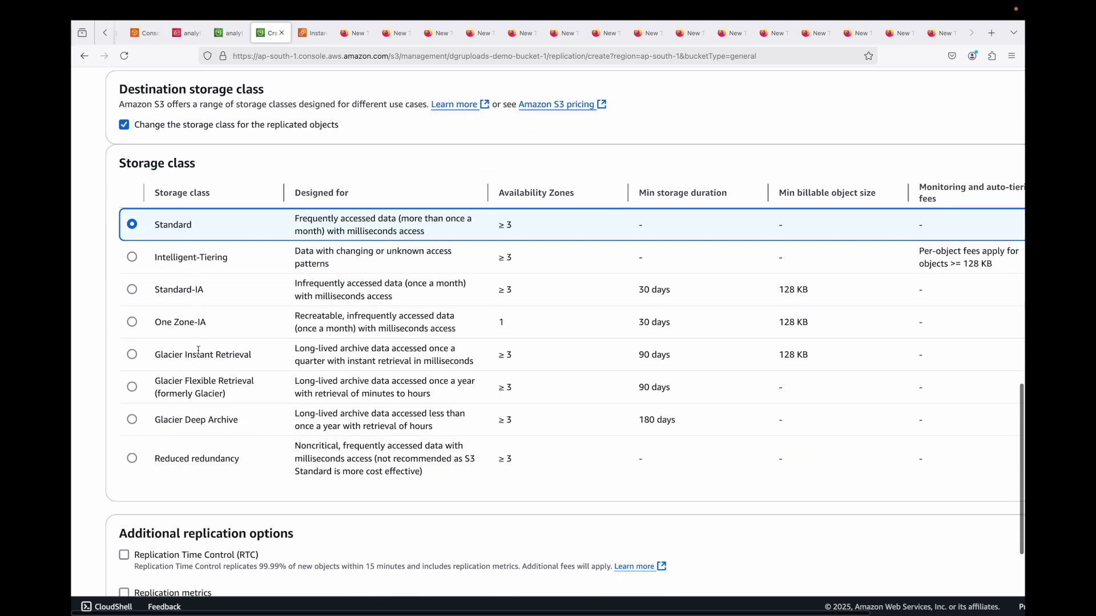
pyautogui.scroll(2, 198, 349)
pyautogui.click(124, 222)
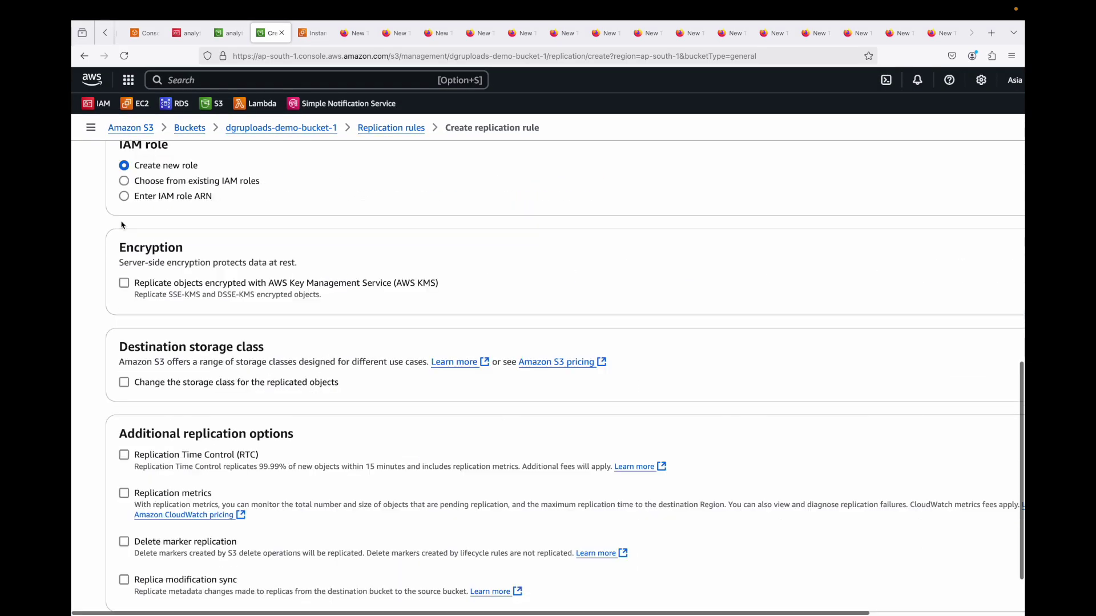
# Try out Replication Time Control and replication metrics in the additional options, leaving both turned off.
pyautogui.scroll(-3, 210, 349)
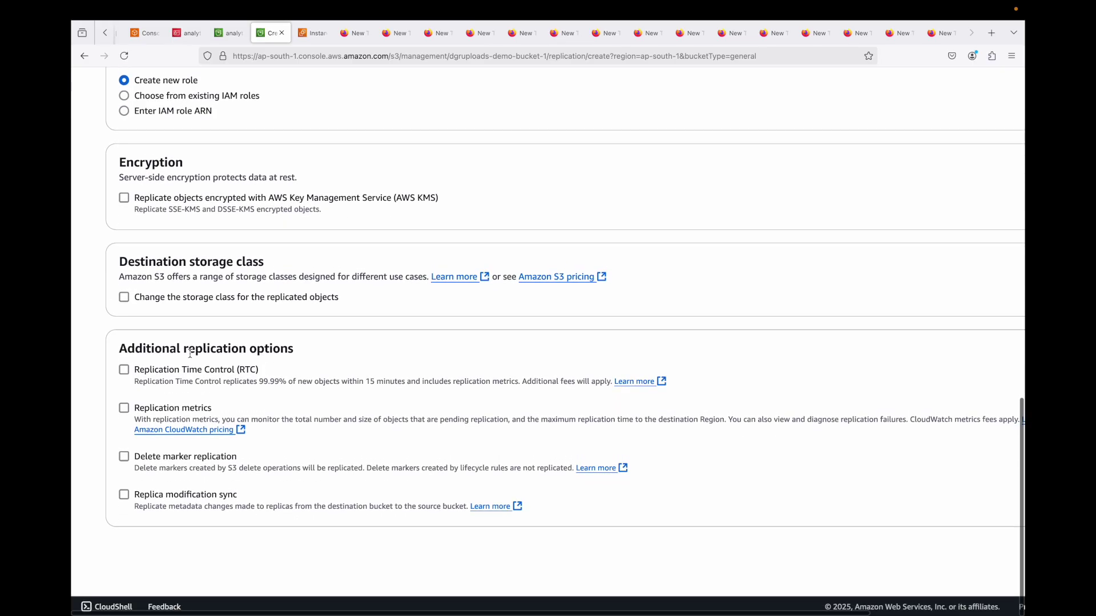
pyautogui.click(230, 371)
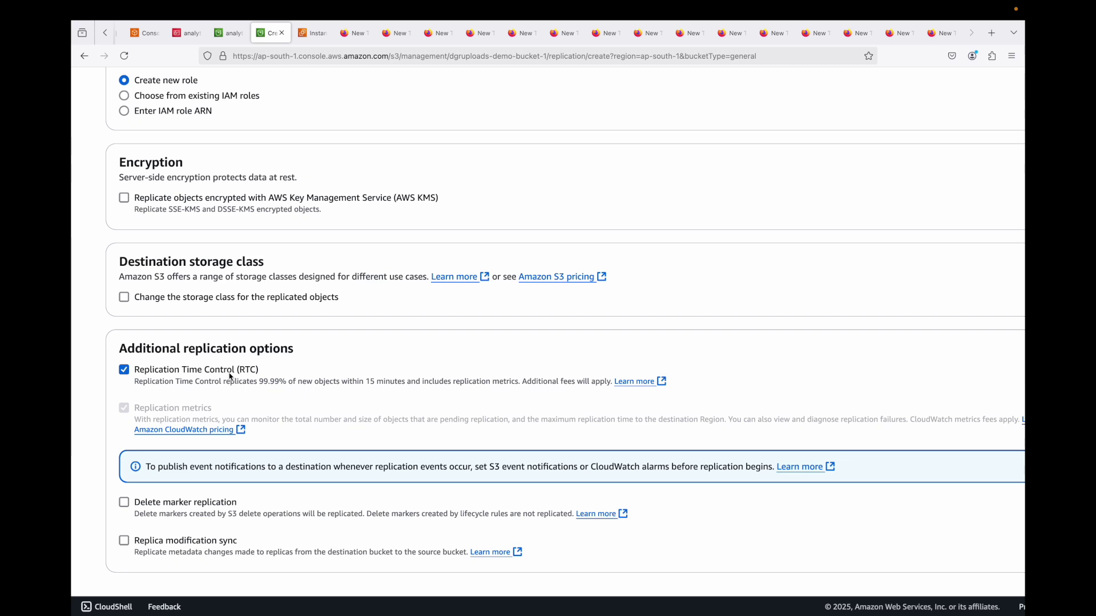
pyautogui.moveTo(255, 384); pyautogui.dragTo(289, 384)
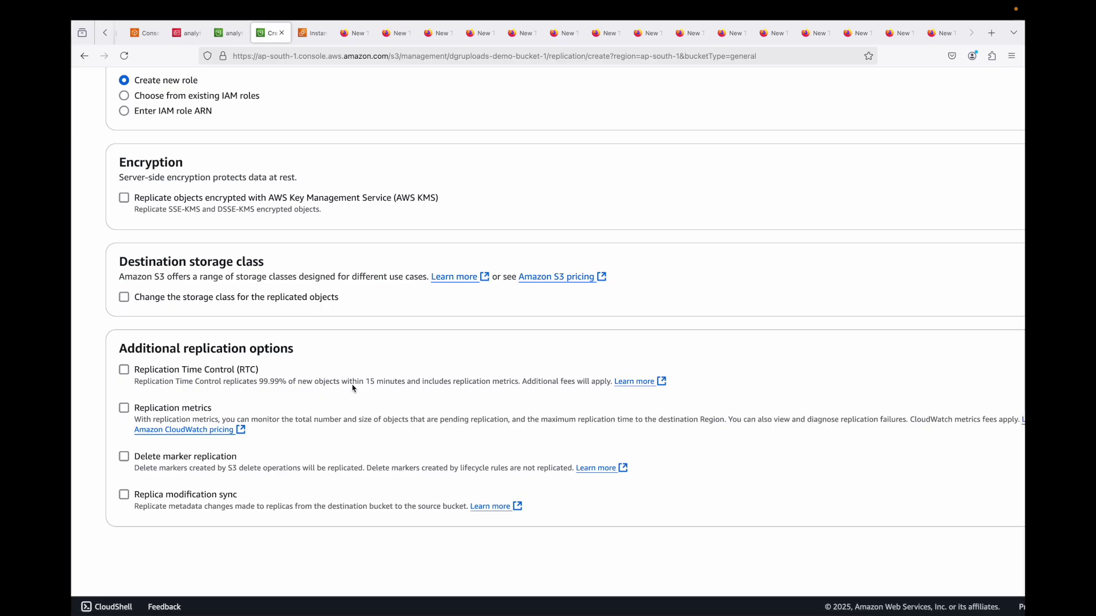
pyautogui.click(195, 412)
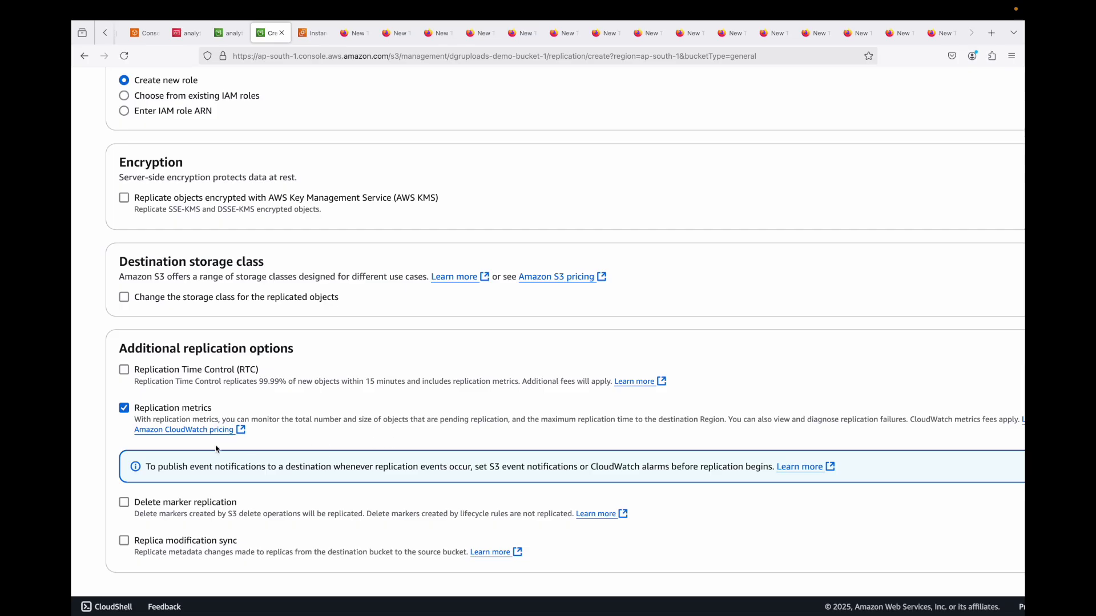
pyautogui.click(125, 409)
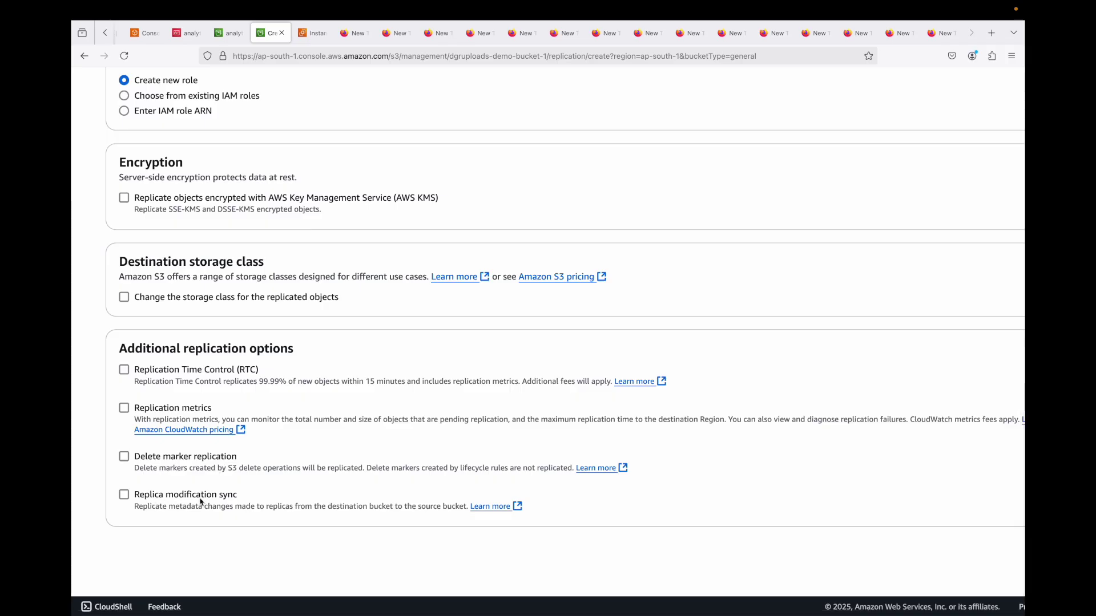
# Save the replication rule and choose not to replicate existing objects.
pyautogui.scroll(-3, 275, 444)
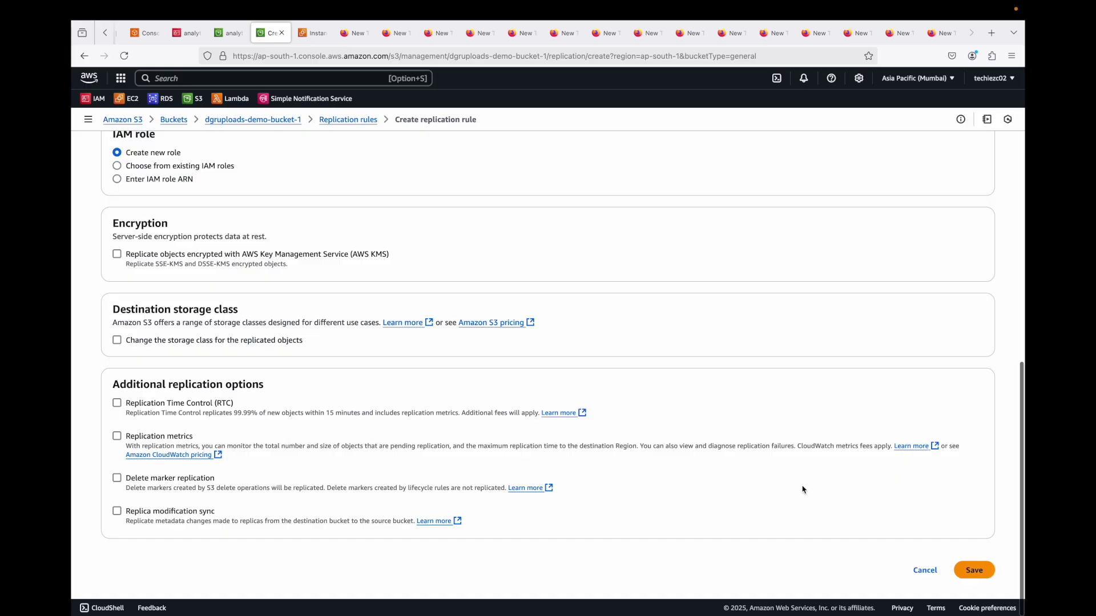
pyautogui.click(975, 572)
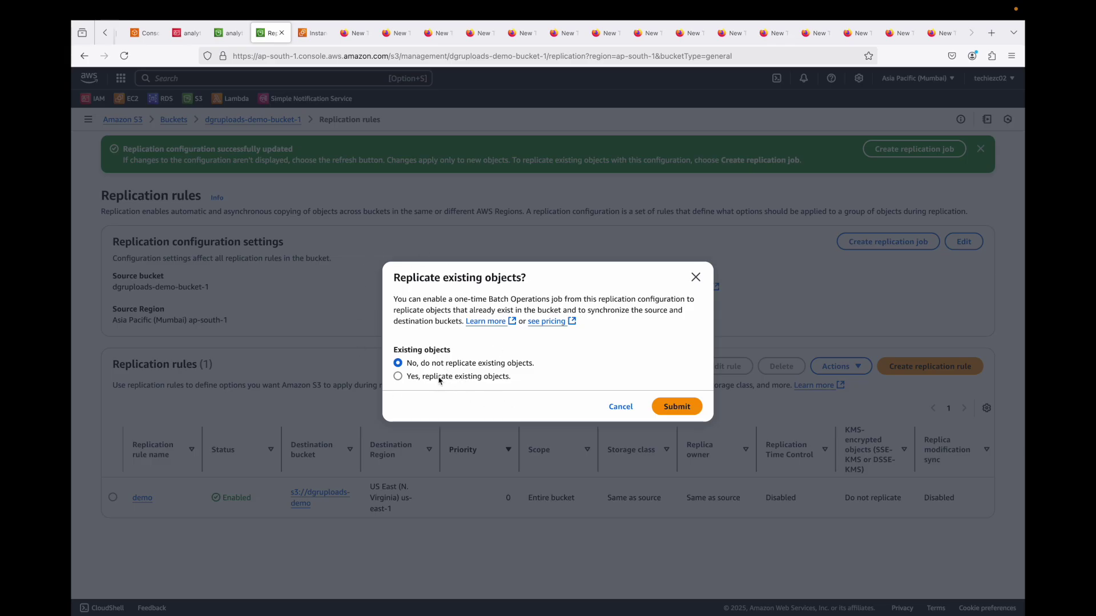
pyautogui.click(424, 378)
pyautogui.click(473, 365)
pyautogui.click(678, 407)
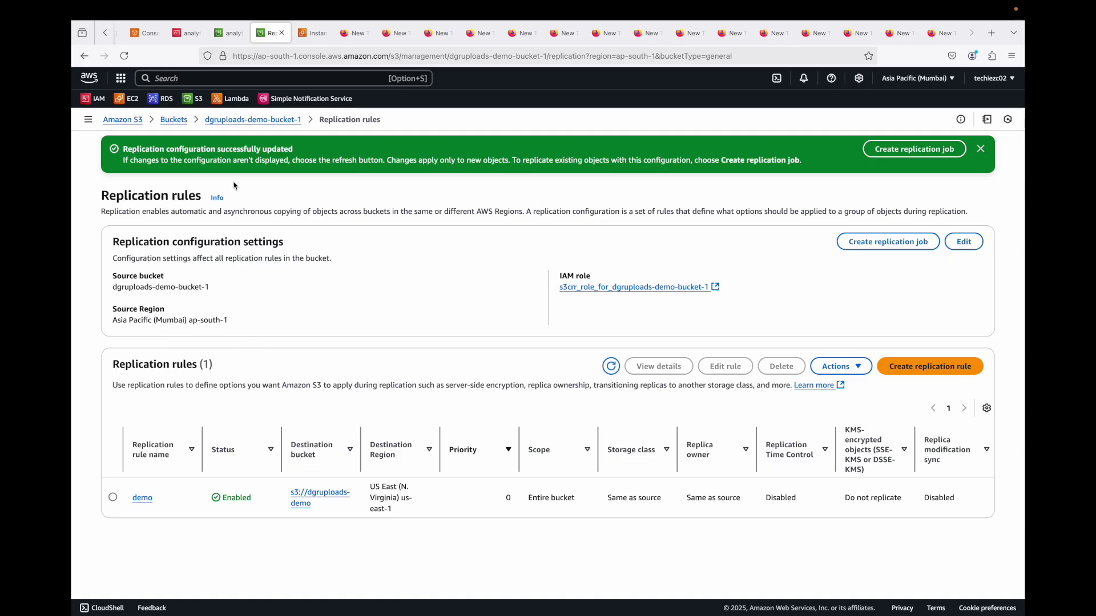
# Open the S3 bucket list in a separate browser tab and view the objects in the destination bucket dgruploads-demo.
pyautogui.middleClick(180, 124)
pyautogui.click(311, 34)
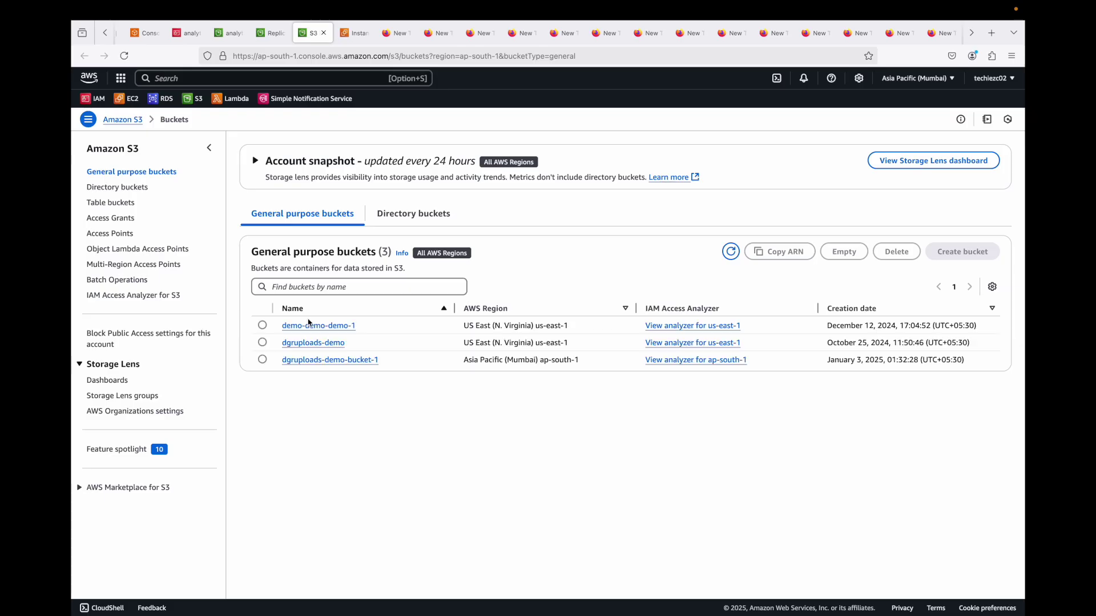
pyautogui.click(308, 343)
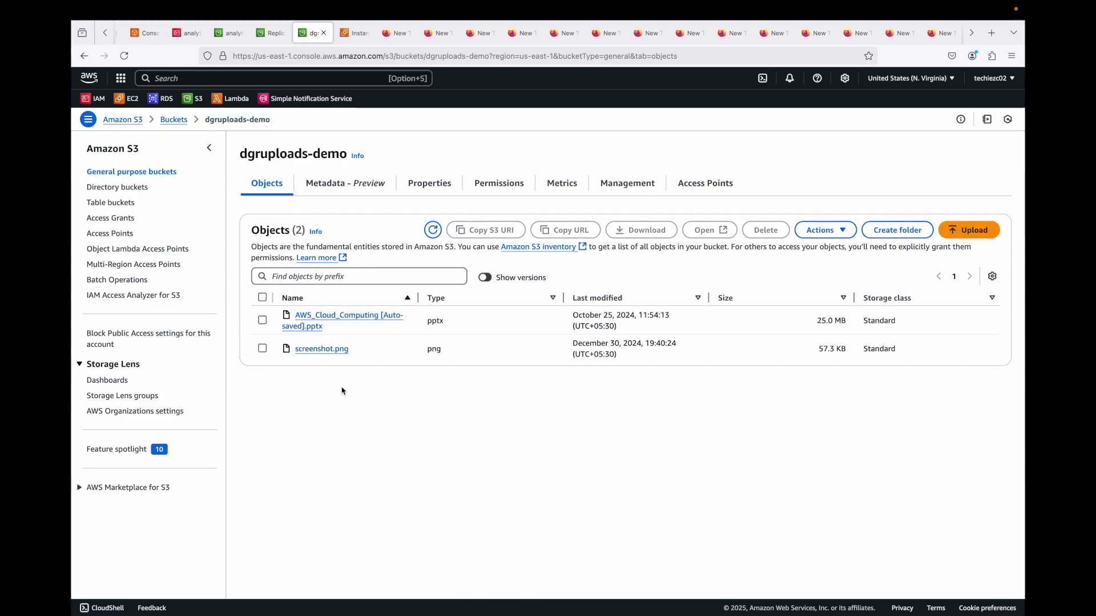
# Return to the source bucket dgruploads-demo-bucket-1, look into its object/ folder, and reopen the bucket's object list.
pyautogui.click(271, 35)
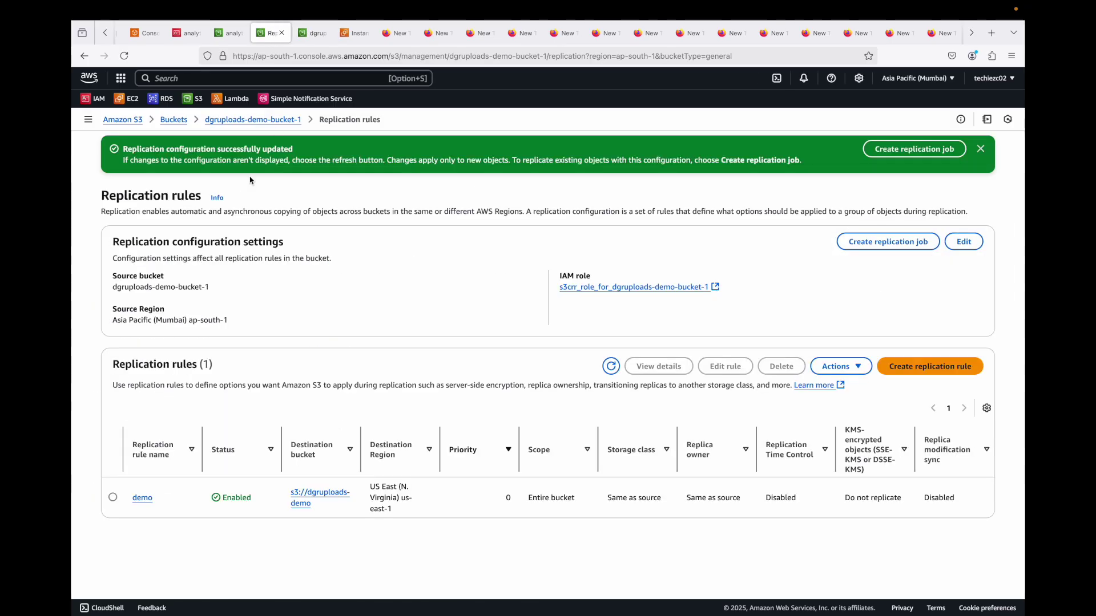
pyautogui.click(246, 120)
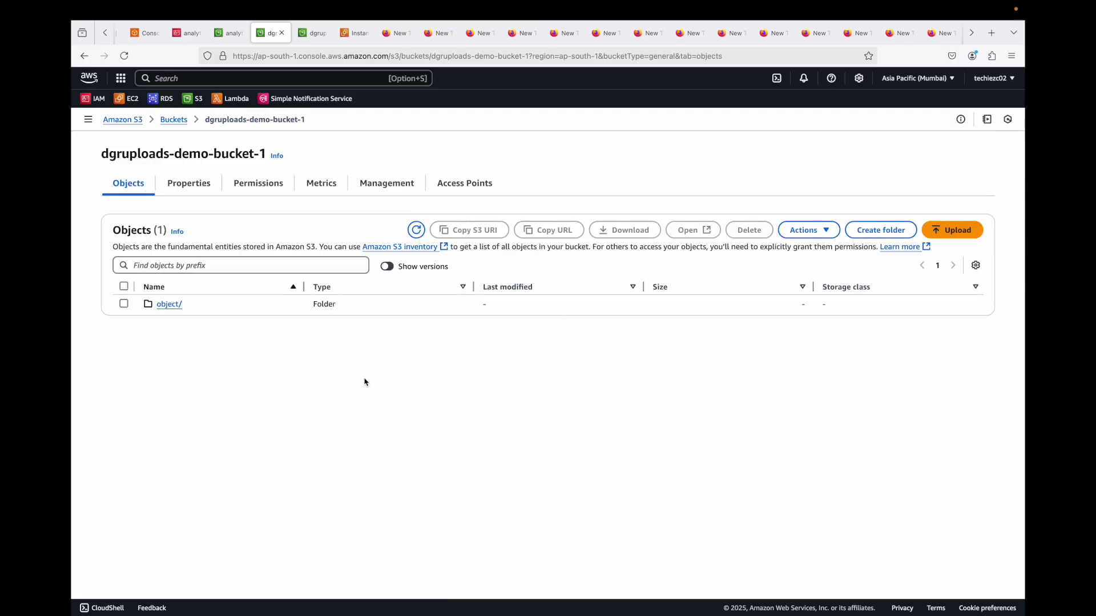
pyautogui.click(167, 305)
pyautogui.click(178, 121)
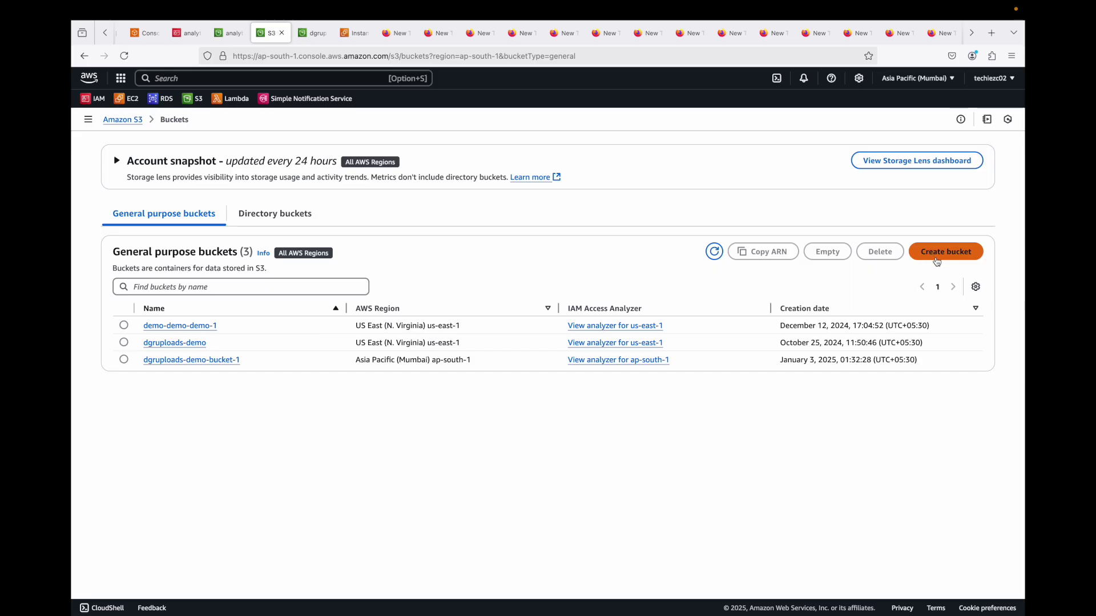
pyautogui.click(225, 361)
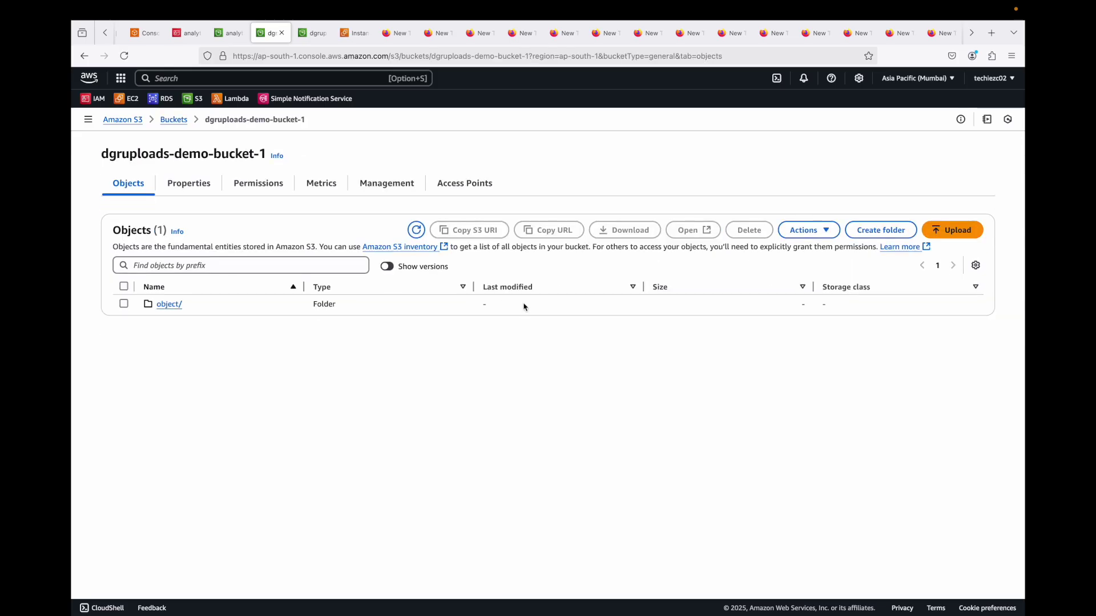
# Upload index.html from the Downloads folder to dgruploads-demo-bucket-1 and close the upload status page.
pyautogui.click(952, 239)
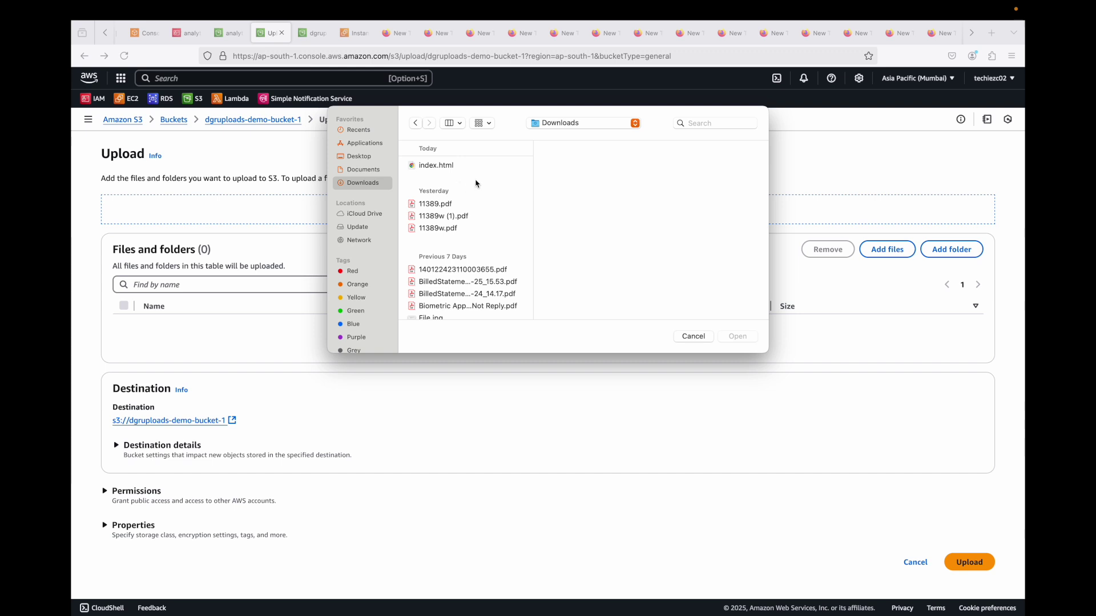
pyautogui.doubleClick(435, 169)
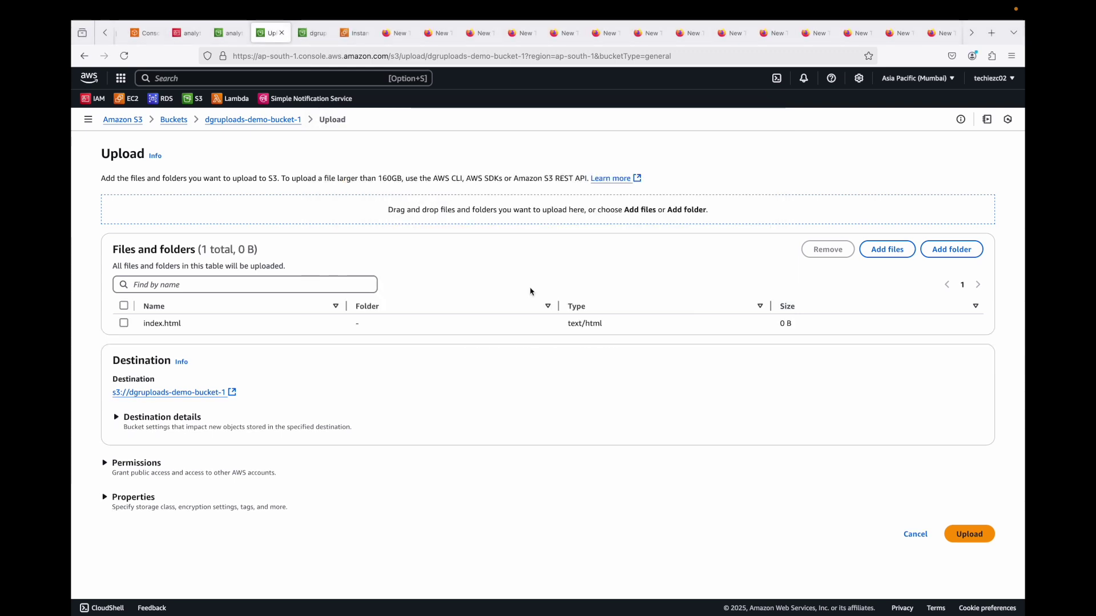
pyautogui.click(969, 534)
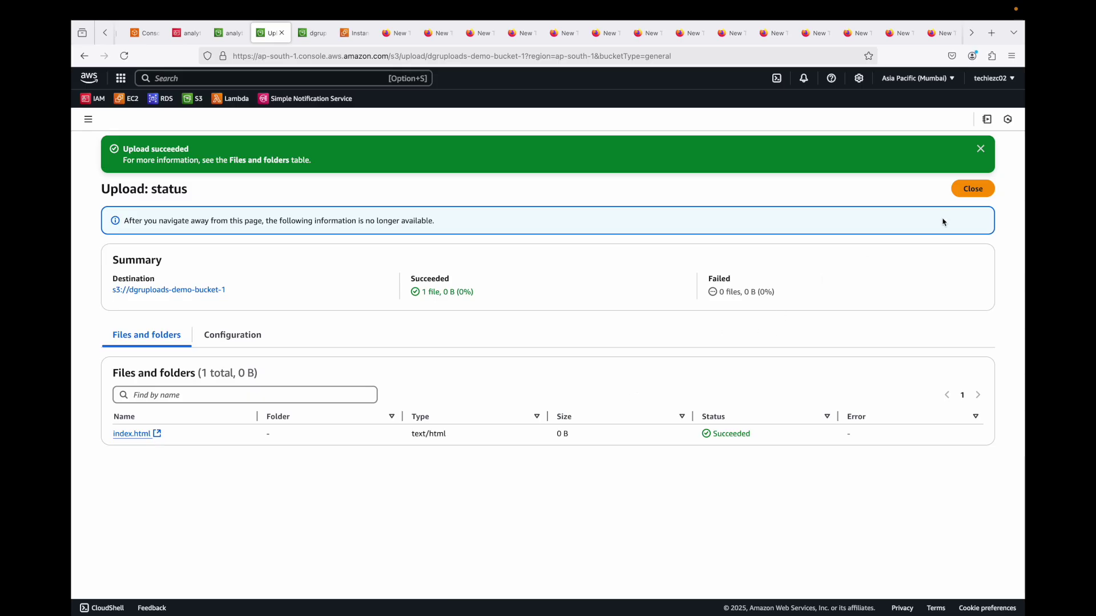
pyautogui.click(973, 189)
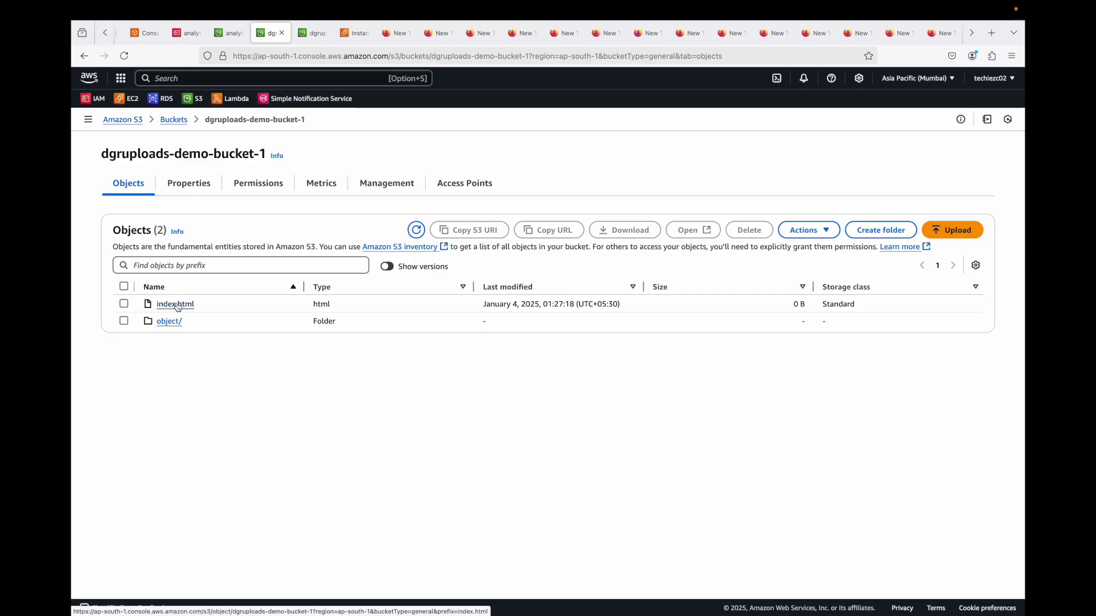
# Go back to the dgruploads-demo bucket and refresh its object list repeatedly to check for the replicated index.html.
pyautogui.click(312, 32)
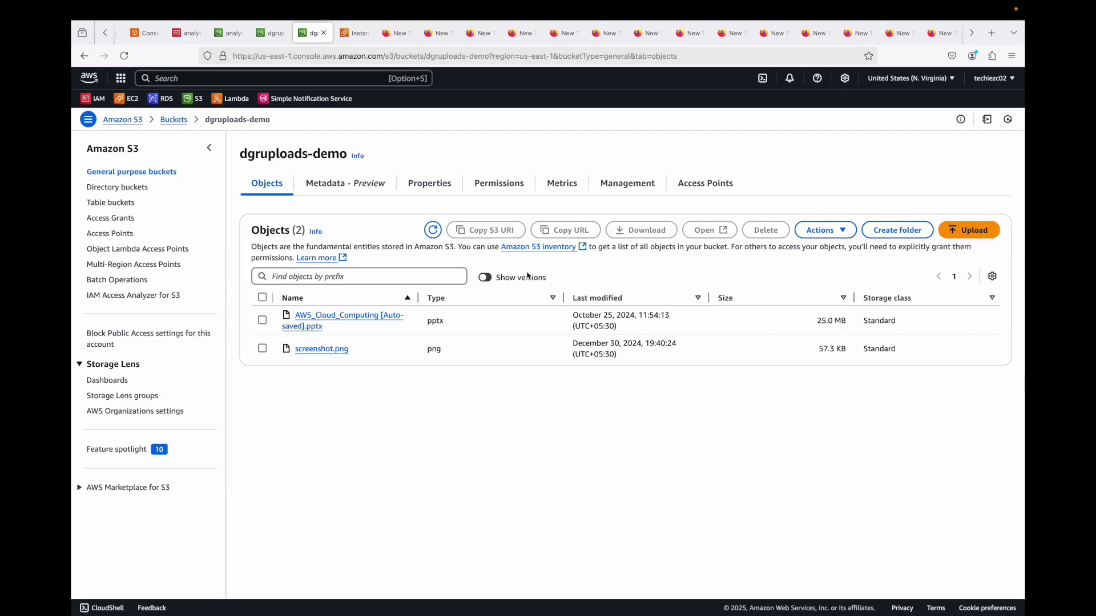
pyautogui.click(431, 230)
pyautogui.click(432, 230)
pyautogui.click(433, 232)
pyautogui.click(434, 231)
pyautogui.click(436, 233)
pyautogui.click(435, 231)
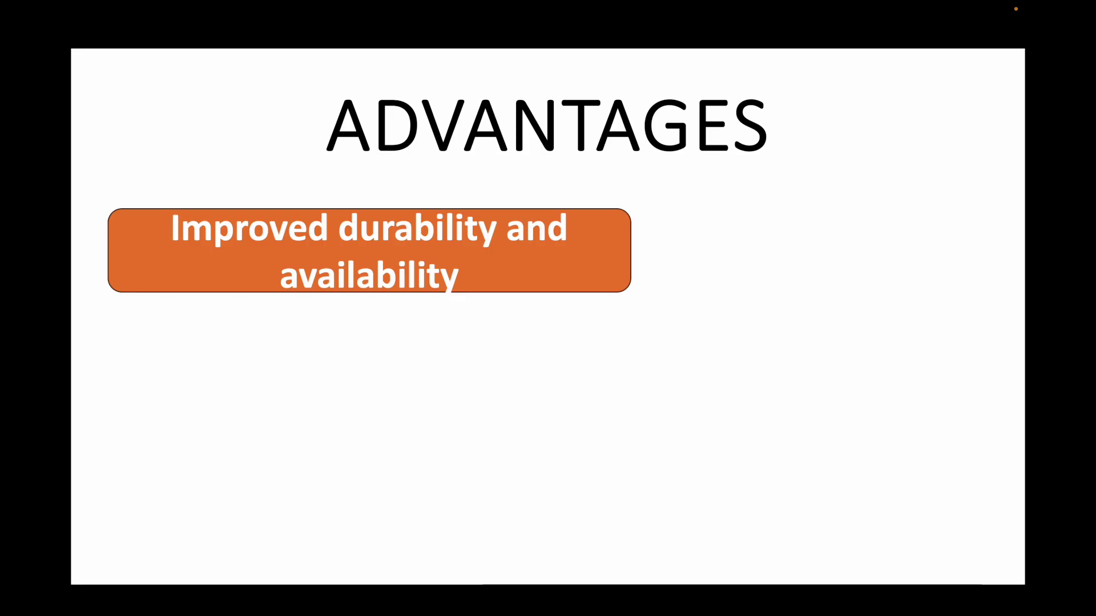
pyautogui.press('Right')
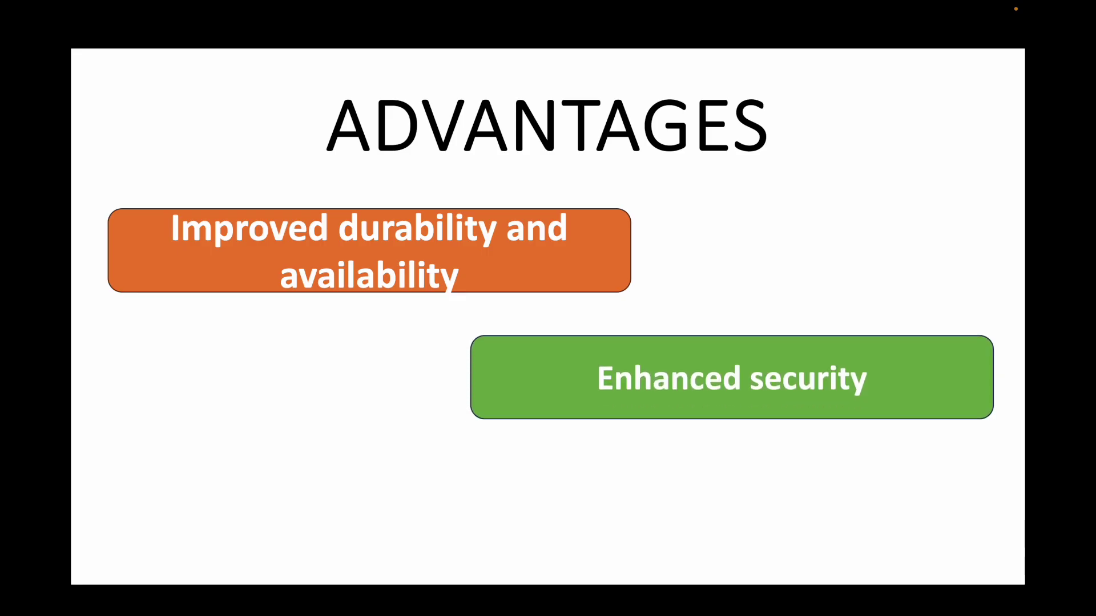